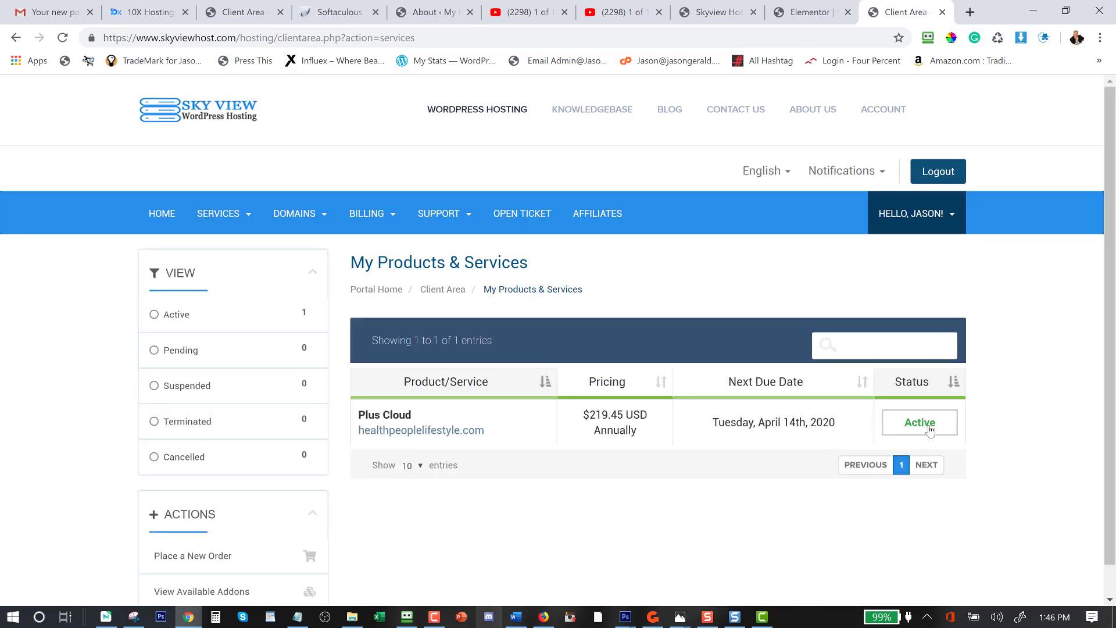
Open healthpeoplelifestyle.com in a new tab to view its bare Index of / listing, then return to the Client Area.
{"action": "right_click", "coordinate": [420, 433]}
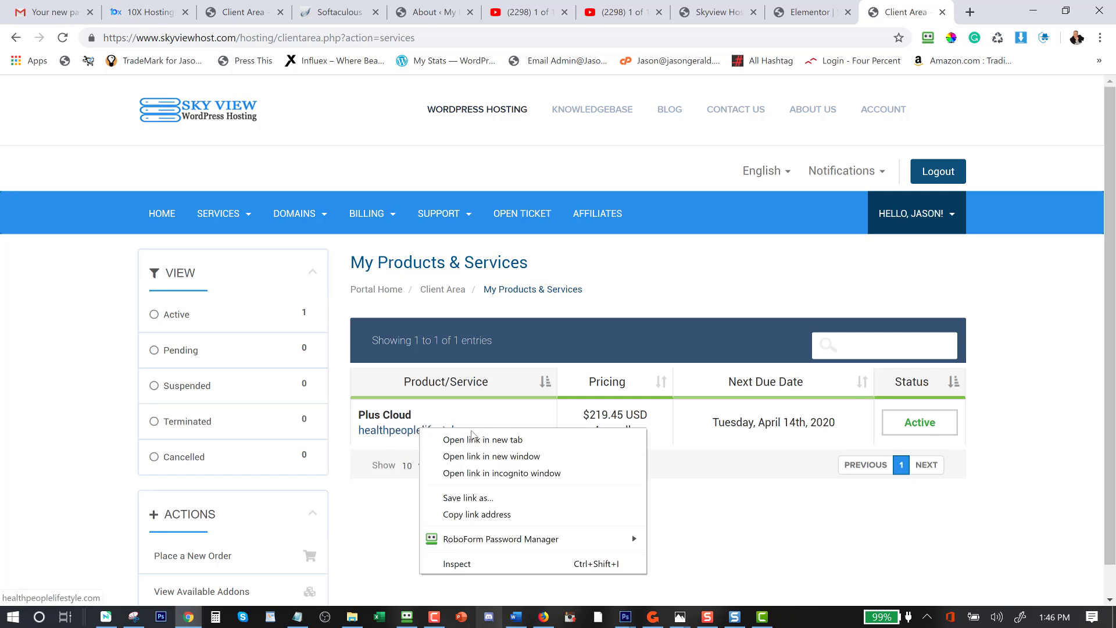
{"action": "left_click", "coordinate": [476, 440]}
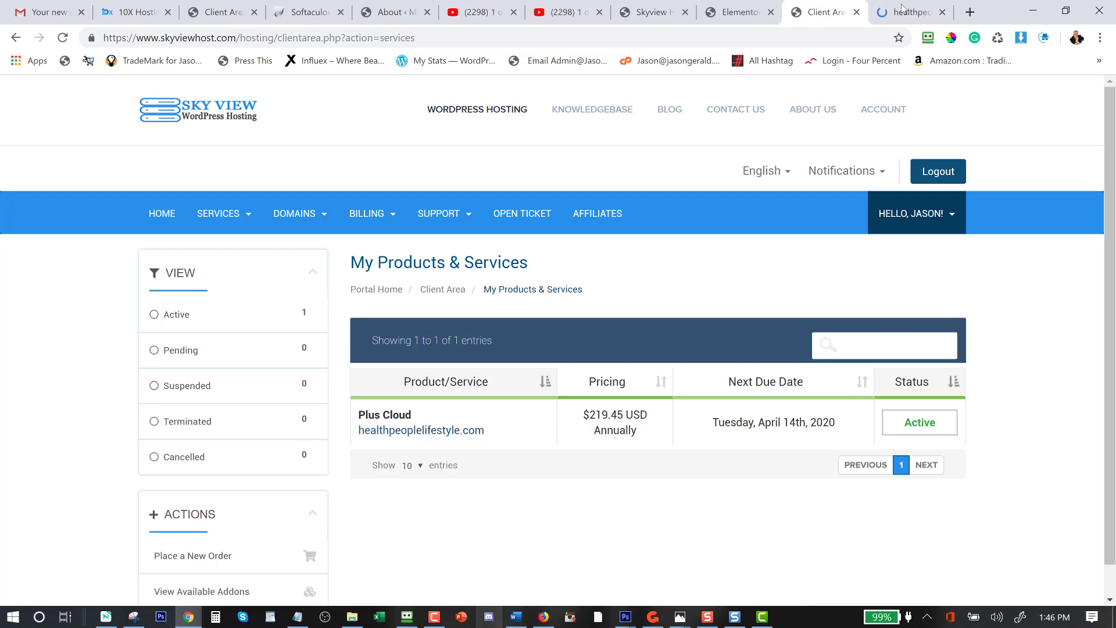
{"action": "left_click", "coordinate": [907, 12]}
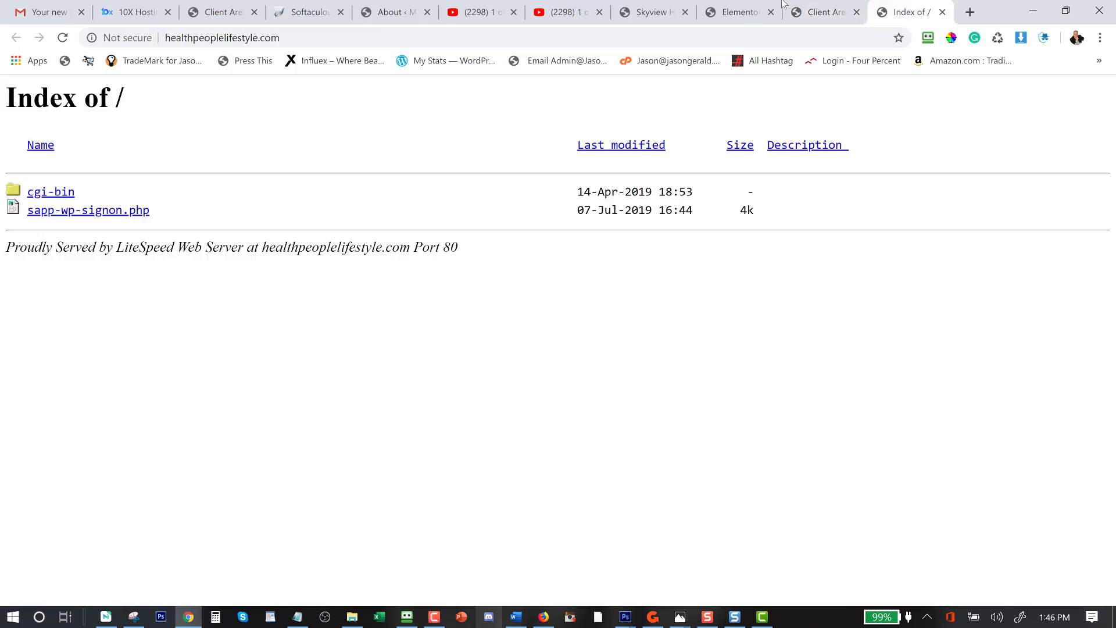
{"action": "left_click", "coordinate": [826, 15]}
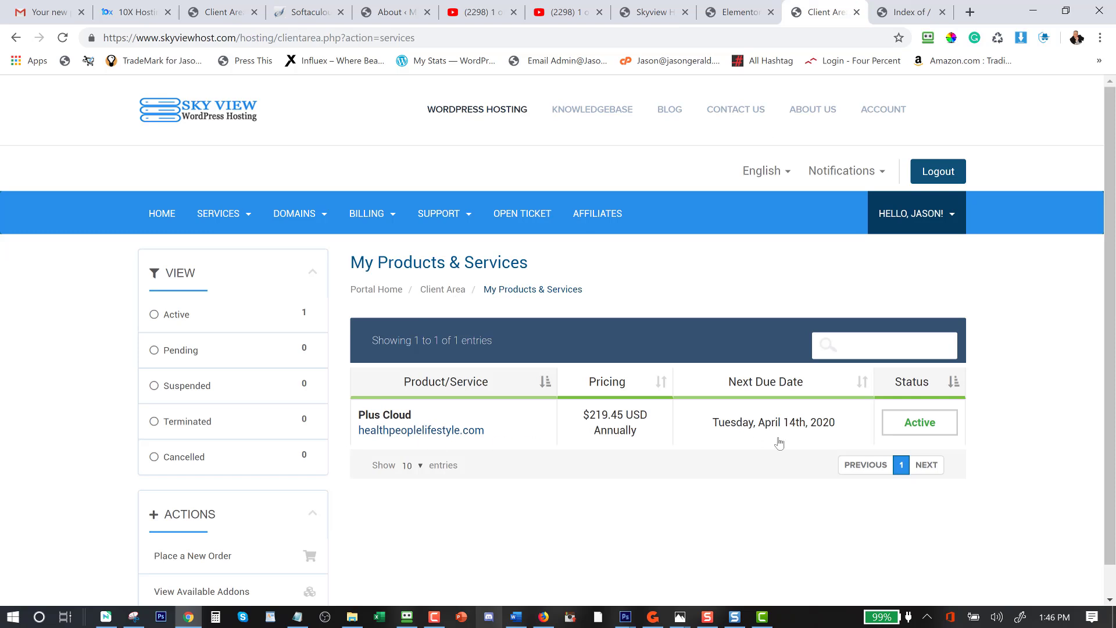
Open the Plus Cloud plan's Product Details page and scroll through its package and usage statistics.
{"action": "left_click", "coordinate": [923, 429]}
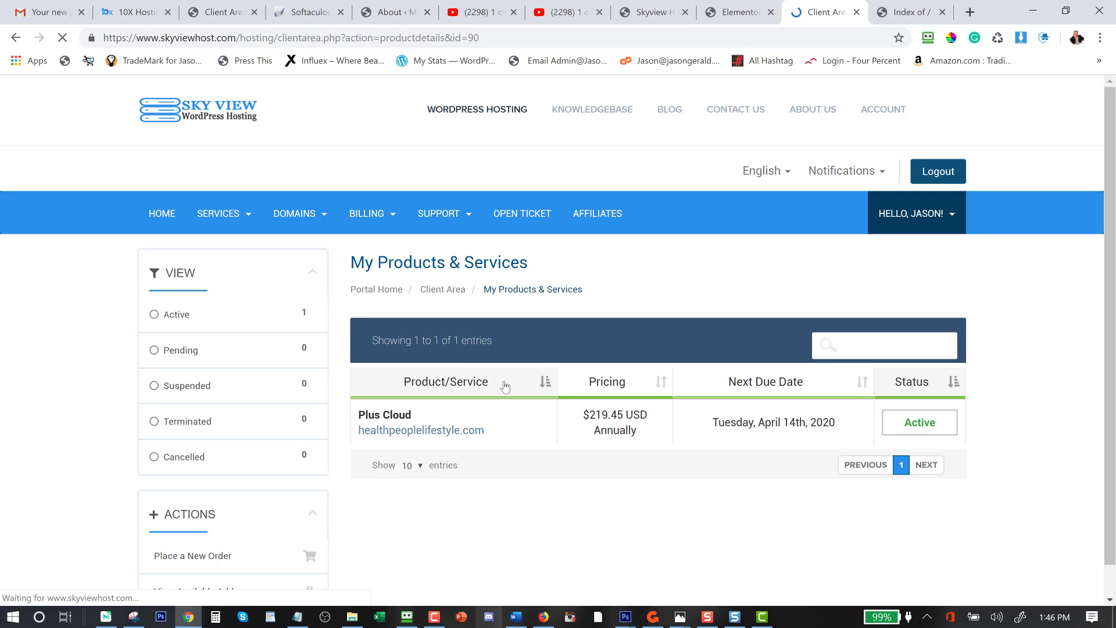
{"action": "scroll", "coordinate": [531, 442], "scroll_direction": "down", "scroll_amount": 1}
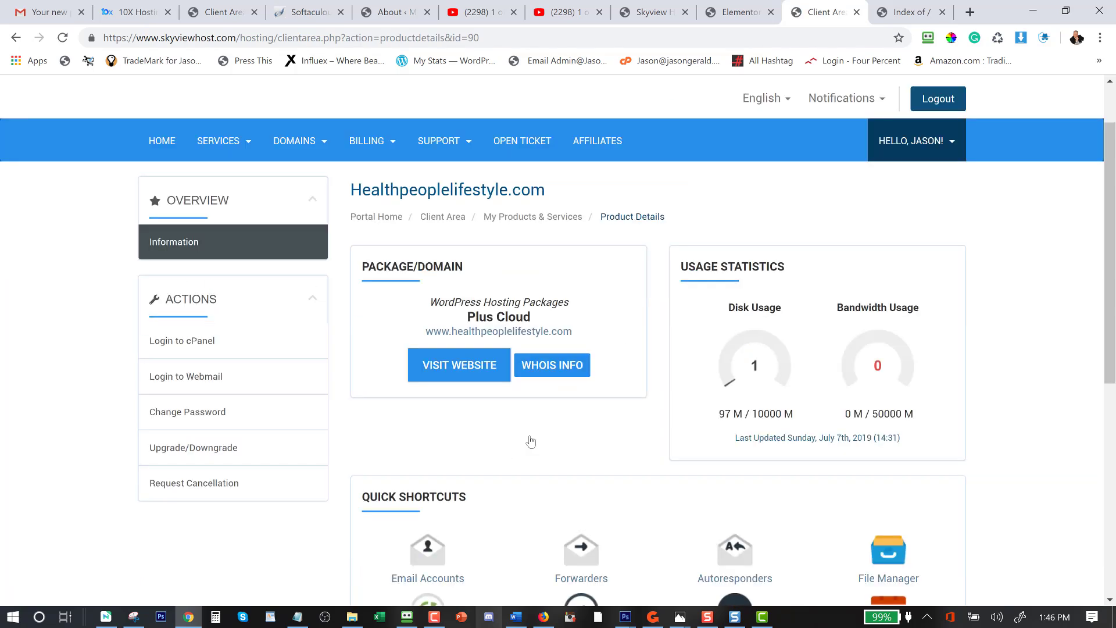
{"action": "scroll", "coordinate": [531, 442], "scroll_direction": "down", "scroll_amount": 2}
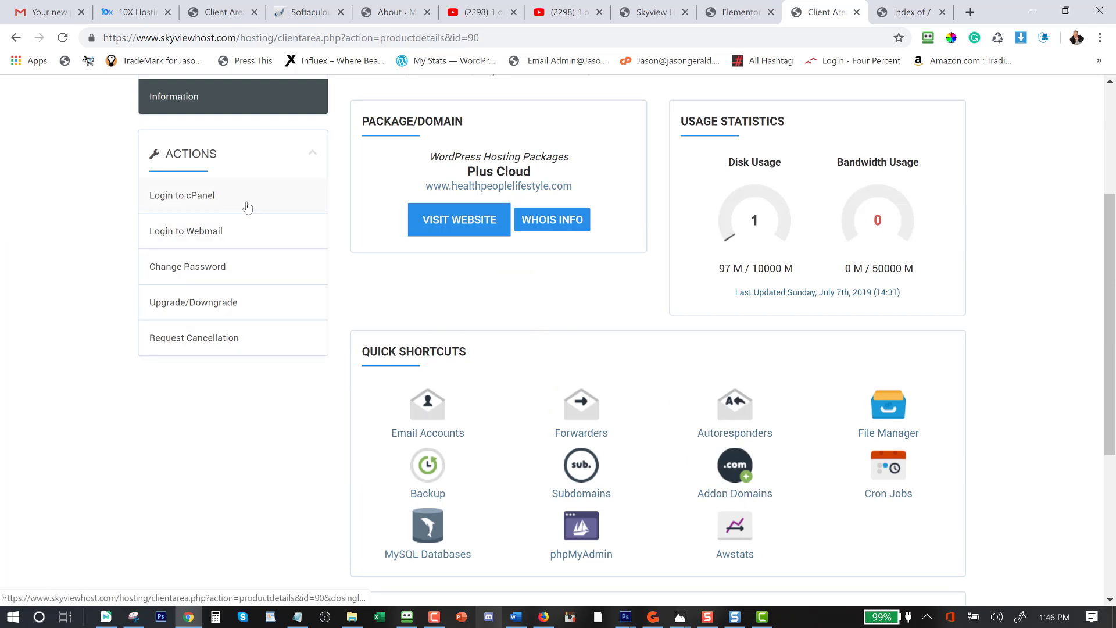
Log in to cPanel and scroll down to the Softaculous Apps Installer section.
{"action": "left_click", "coordinate": [200, 200]}
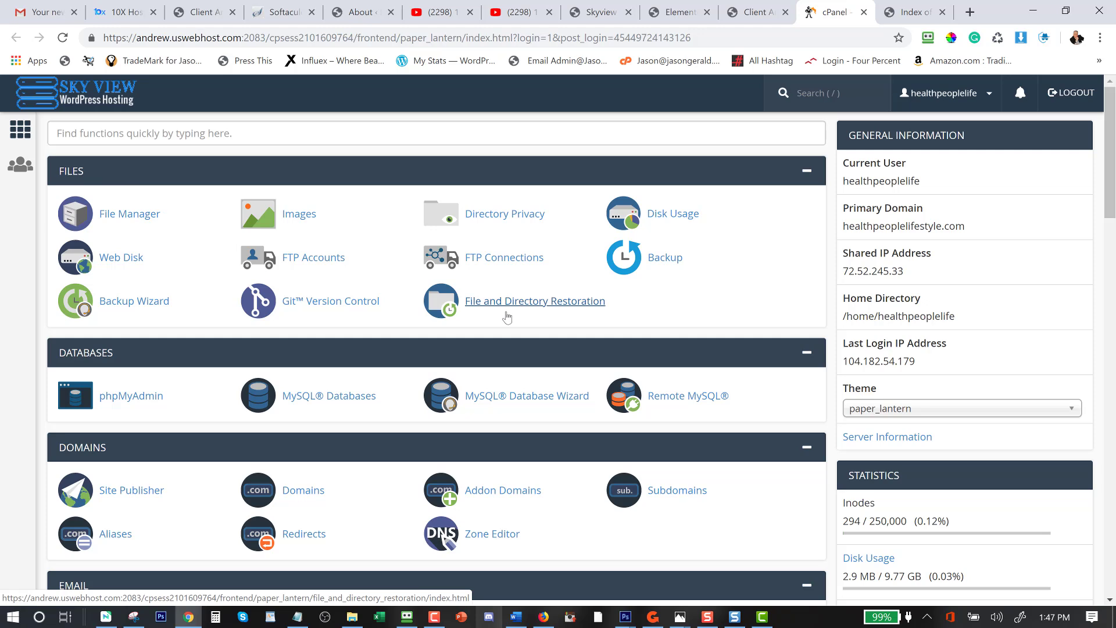
{"action": "scroll", "coordinate": [507, 317], "scroll_direction": "down", "scroll_amount": 15}
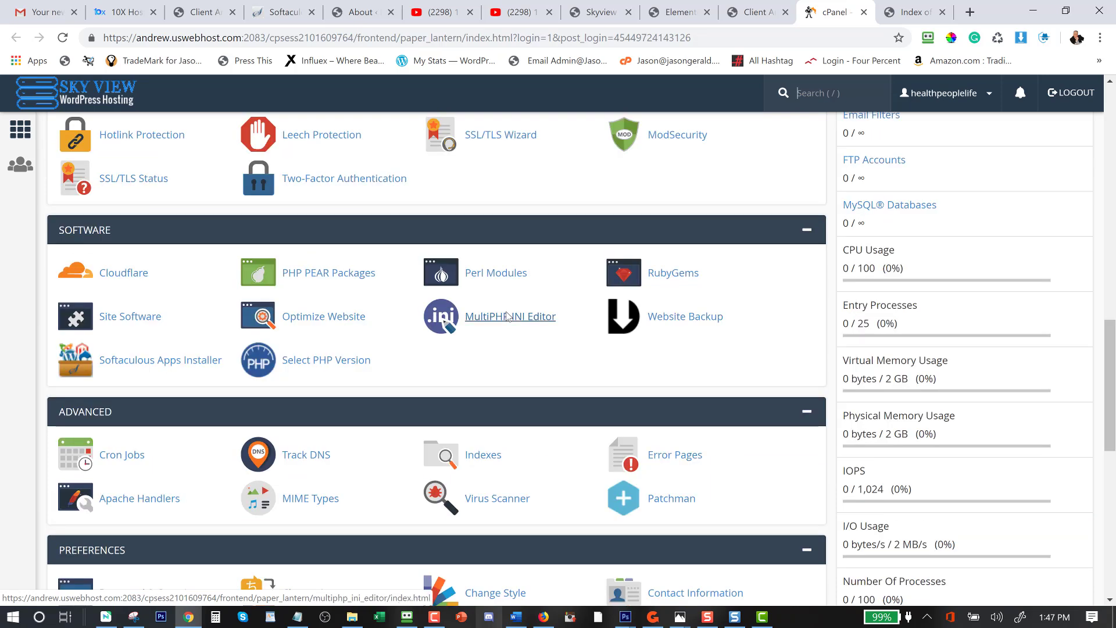
{"action": "scroll", "coordinate": [507, 316], "scroll_direction": "down", "scroll_amount": 9}
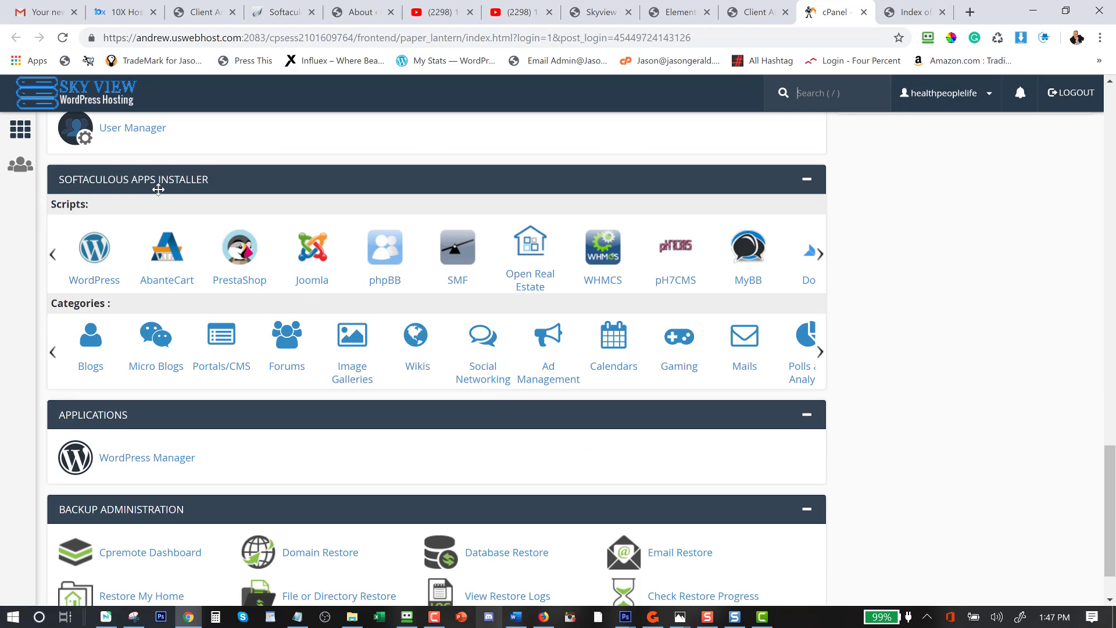
Open the WordPress script overview in Softaculous and start a new installation with Install Now.
{"action": "left_click", "coordinate": [94, 265]}
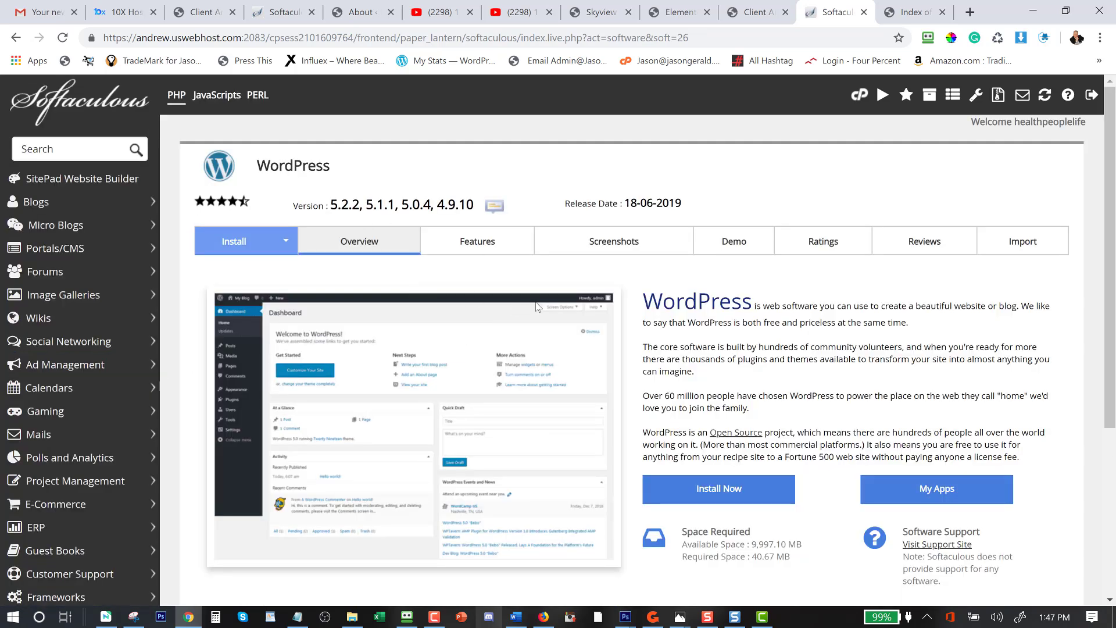
{"action": "scroll", "coordinate": [658, 308], "scroll_direction": "down", "scroll_amount": 5}
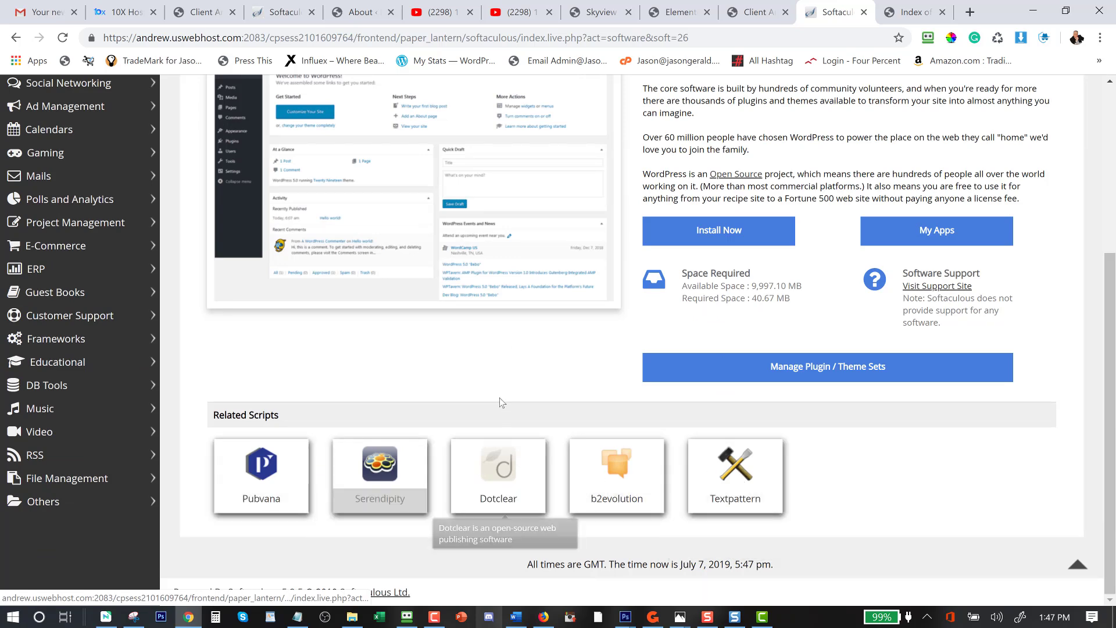
{"action": "scroll", "coordinate": [500, 397], "scroll_direction": "up", "scroll_amount": 1}
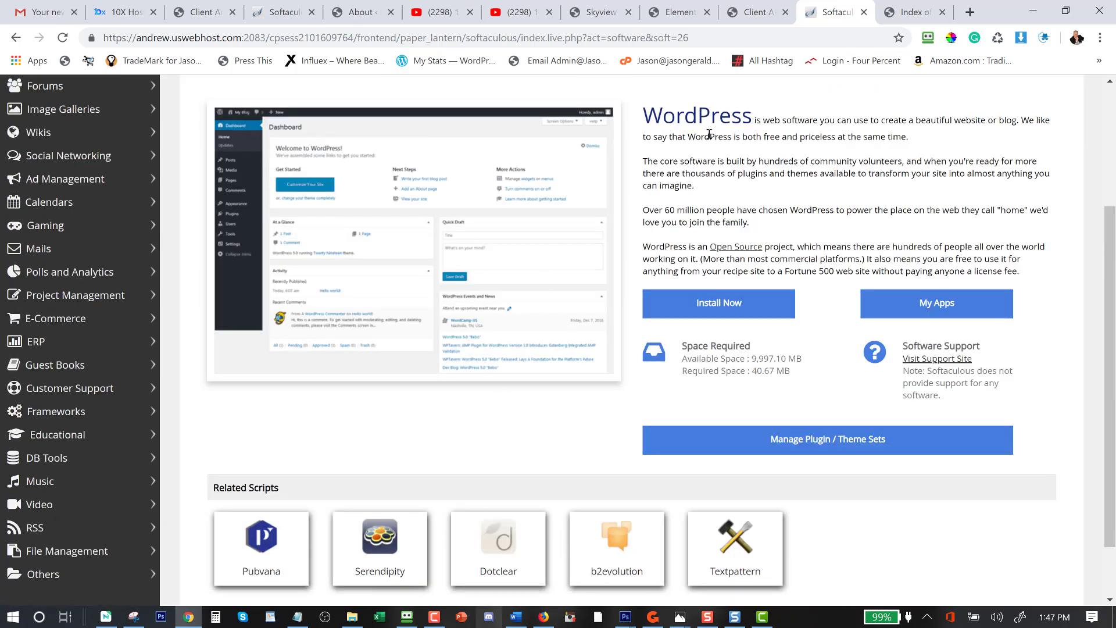
{"action": "left_click", "coordinate": [714, 312]}
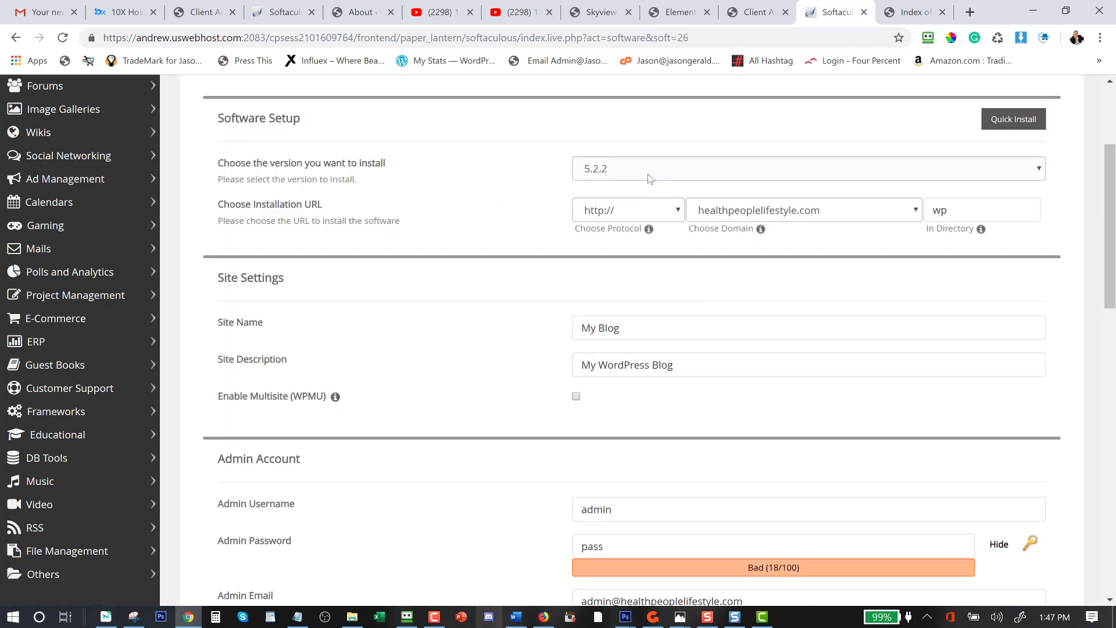
{"action": "left_click", "coordinate": [961, 174]}
{"action": "left_click", "coordinate": [960, 174]}
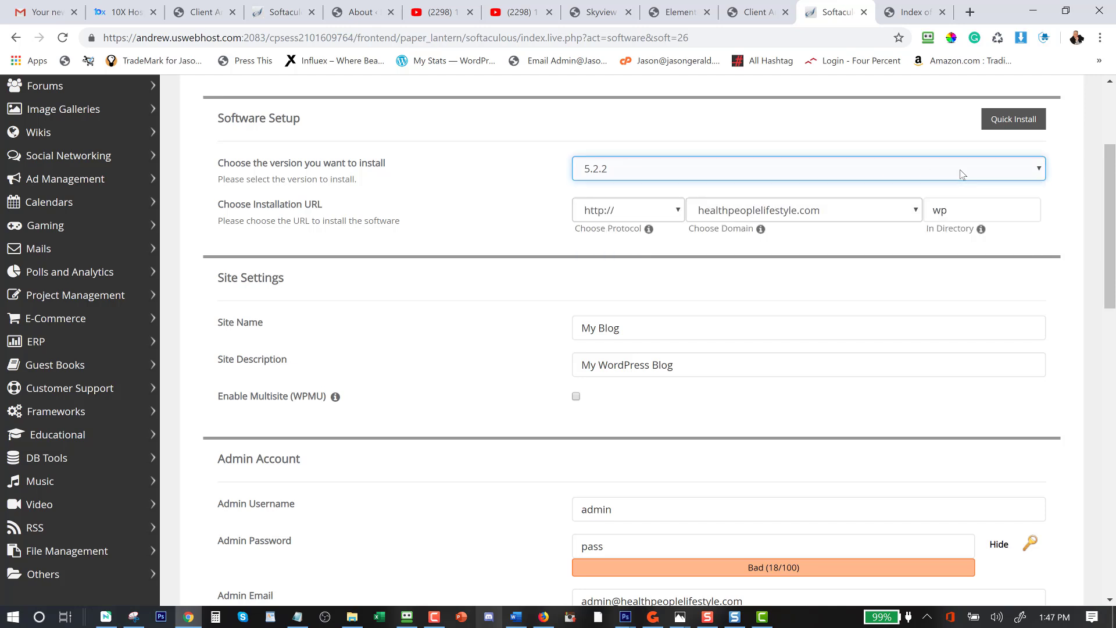
{"action": "left_click", "coordinate": [639, 211]}
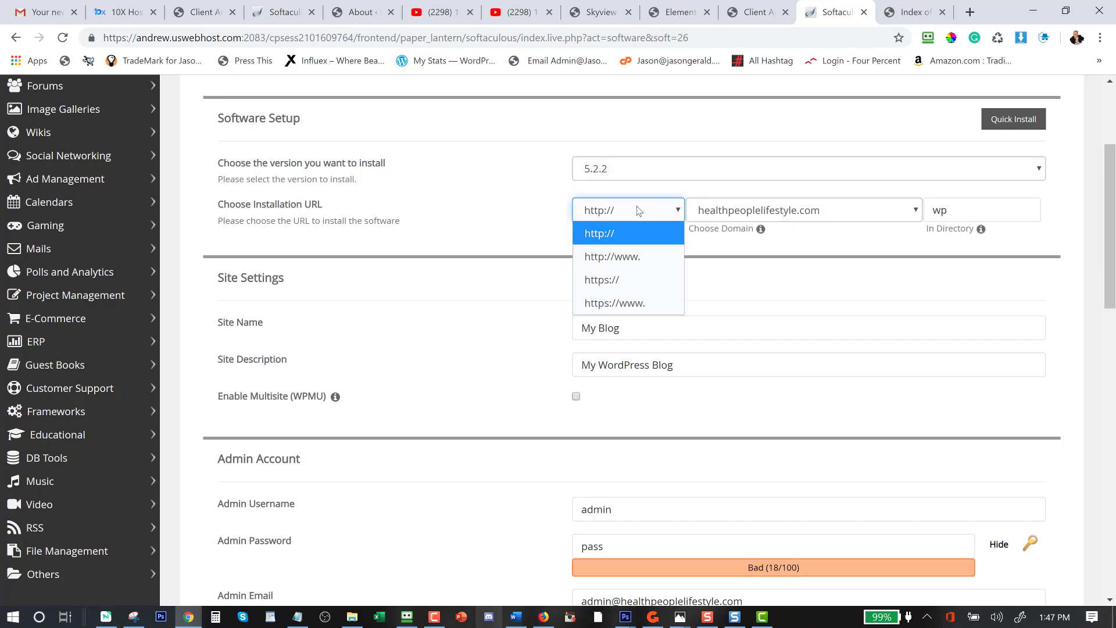
{"action": "left_click", "coordinate": [605, 281]}
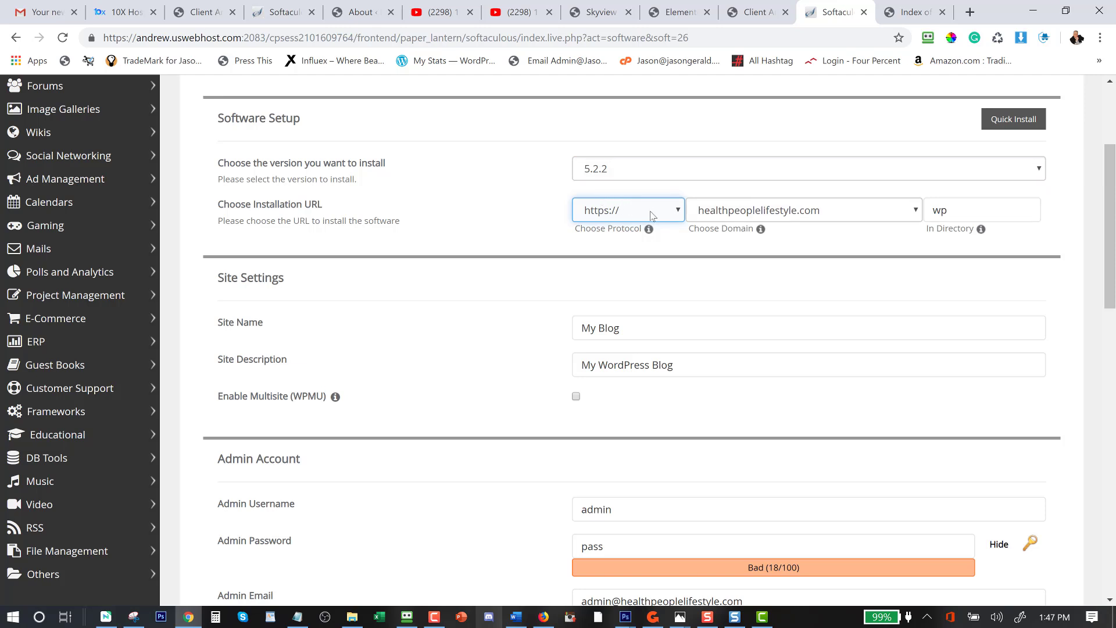
{"action": "left_click", "coordinate": [762, 218]}
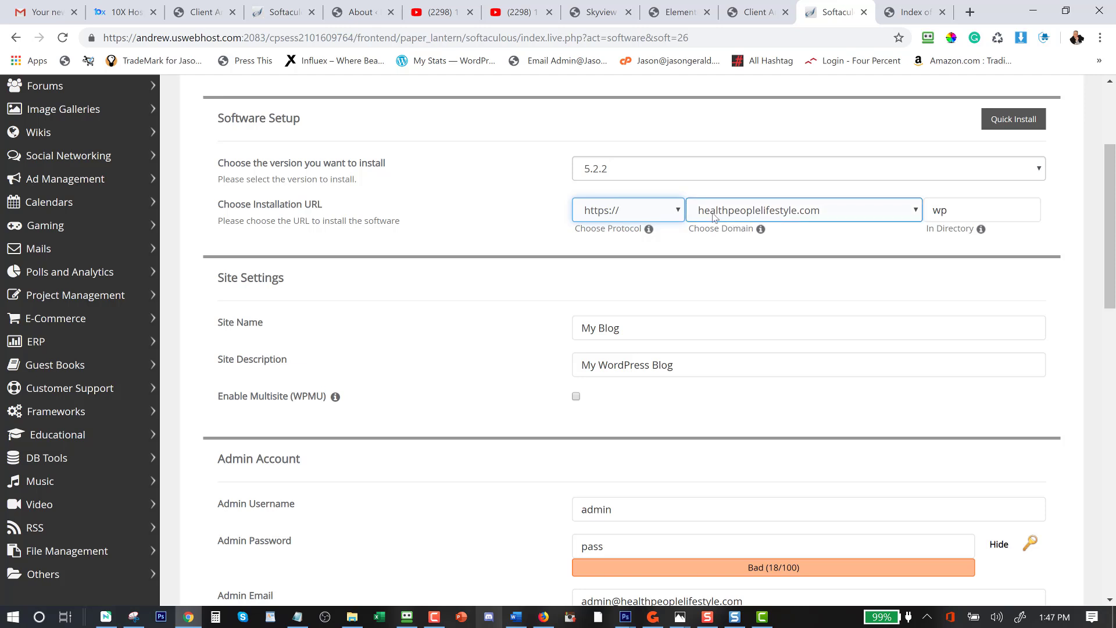
{"action": "left_click", "coordinate": [825, 211]}
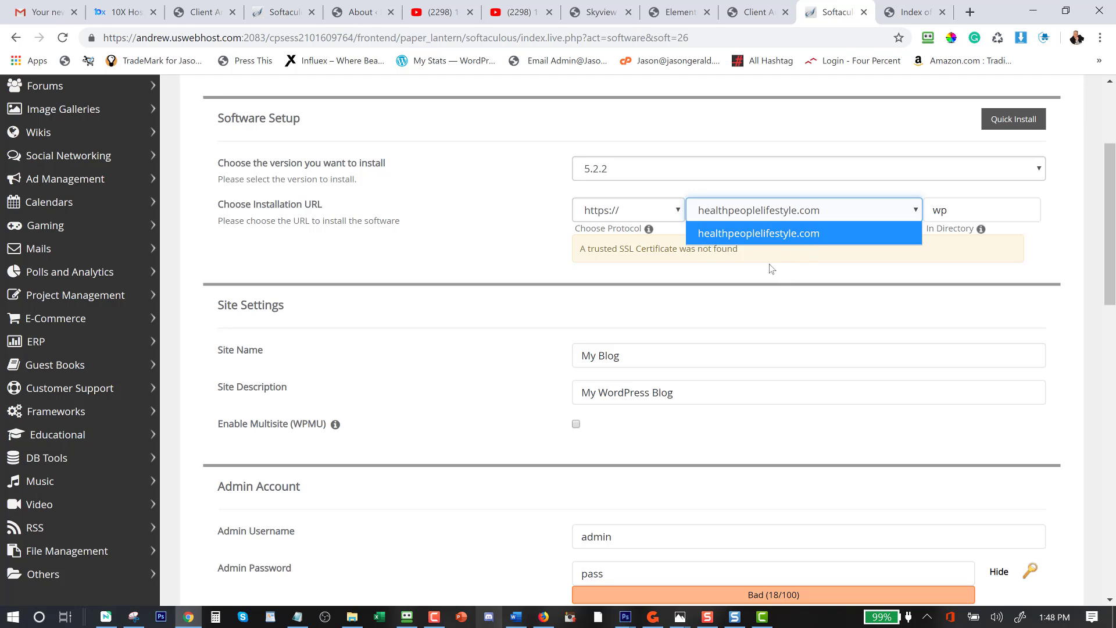
Delete the default 'wp' install directory so WordPress installs at the domain root.
{"action": "double_click", "coordinate": [934, 209]}
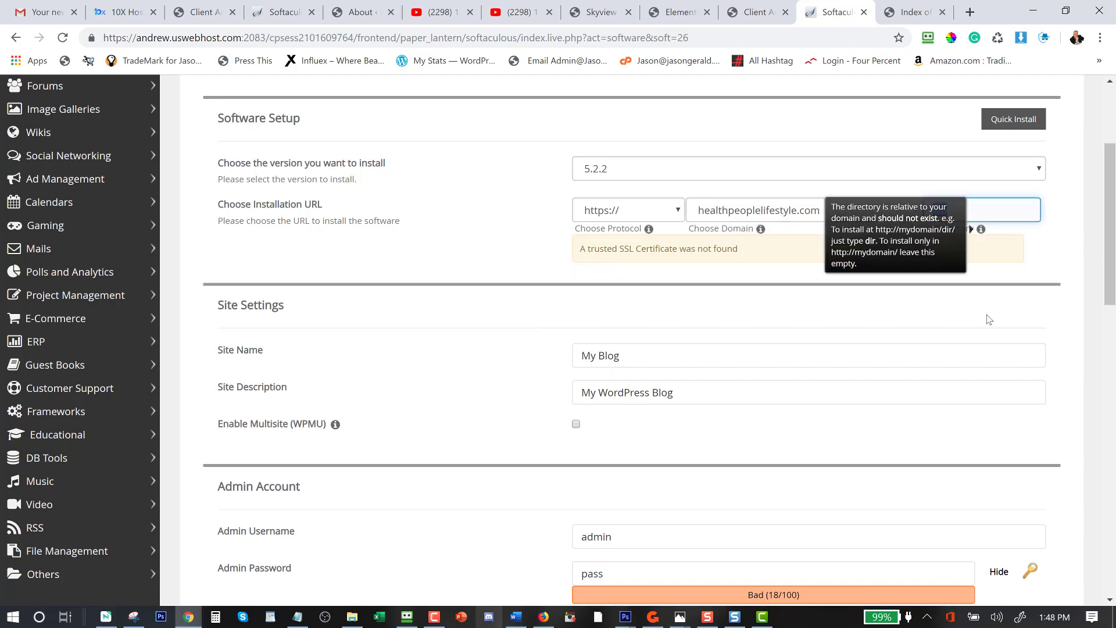
{"action": "key", "text": "BackSpace"}
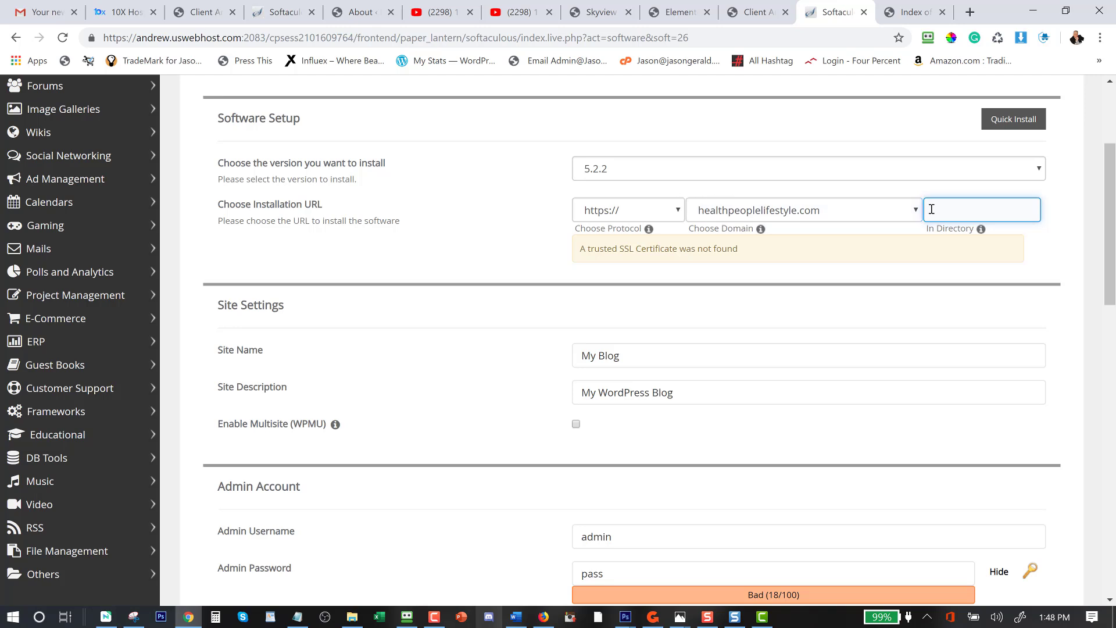
{"action": "mouse_move", "coordinate": [725, 226]}
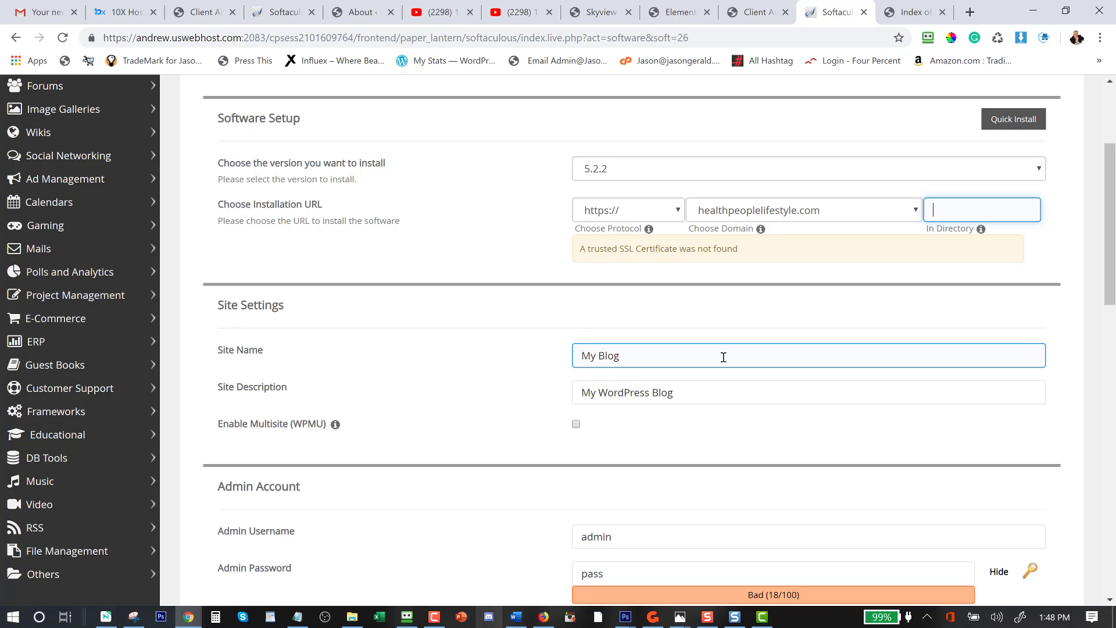
{"action": "scroll", "coordinate": [723, 357], "scroll_direction": "down", "scroll_amount": 2}
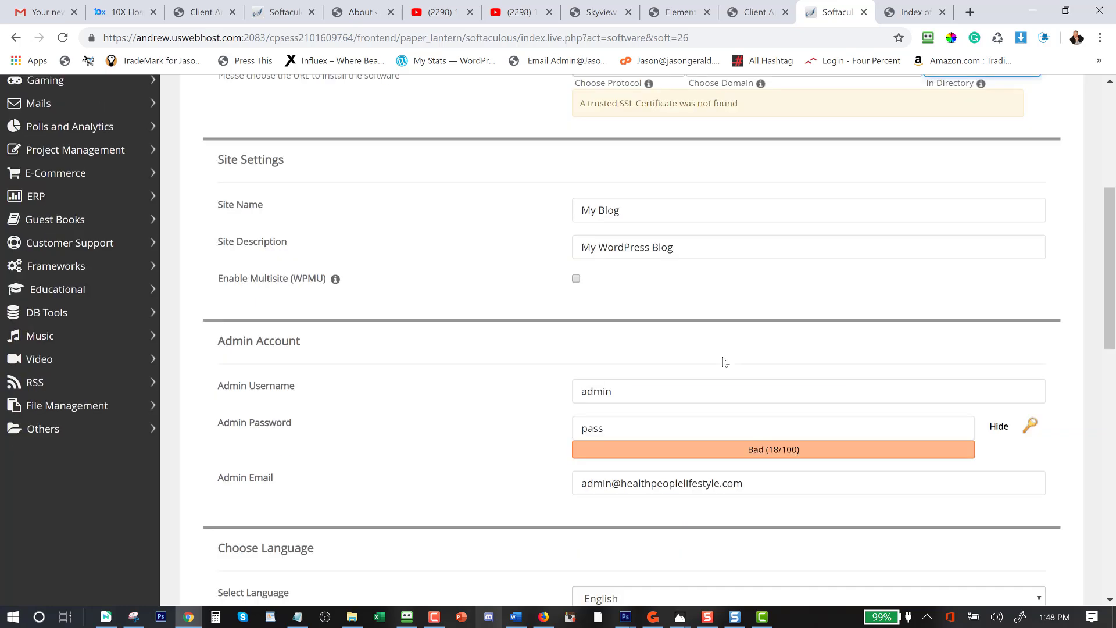
{"action": "scroll", "coordinate": [723, 361], "scroll_direction": "down", "scroll_amount": 2}
Enter the admin username, then generate a strong admin password and select it for copying.
{"action": "left_click_drag", "start_coordinate": [616, 246], "coordinate": [548, 243]}
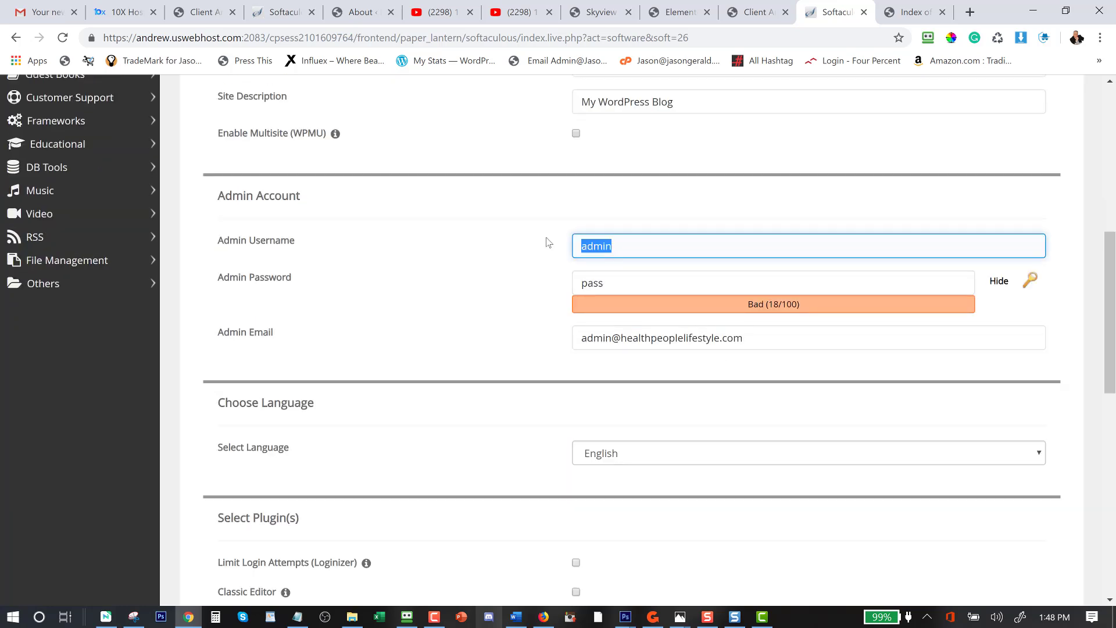
{"action": "left_click", "coordinate": [1028, 281]}
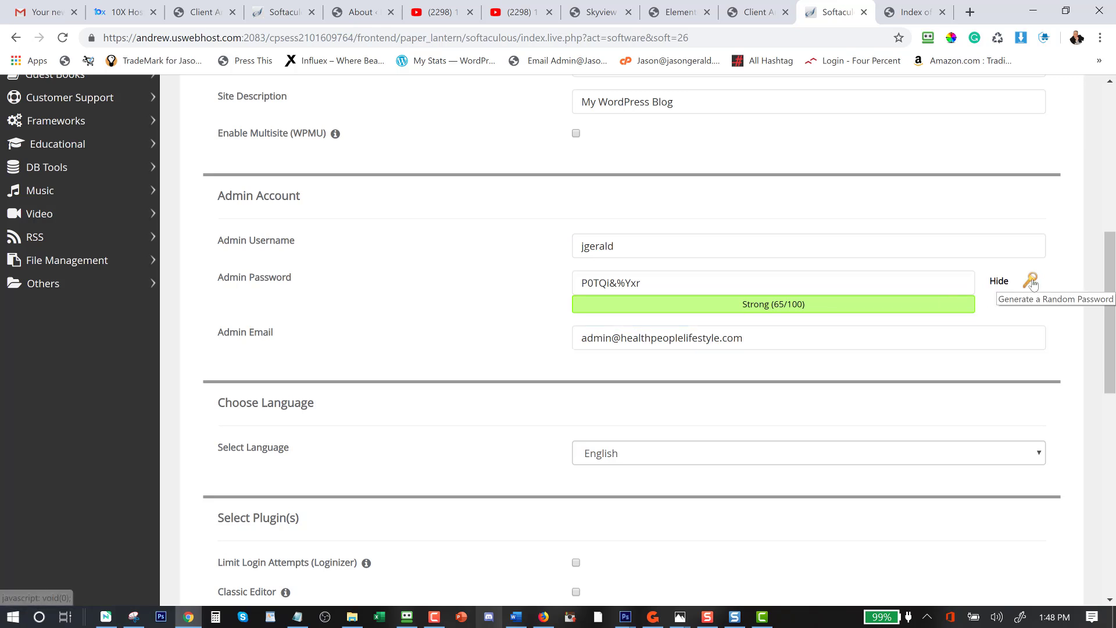
{"action": "left_click", "coordinate": [655, 289]}
{"action": "left_click_drag", "start_coordinate": [640, 287], "coordinate": [553, 304]}
{"action": "key", "text": "ctrl+c"}
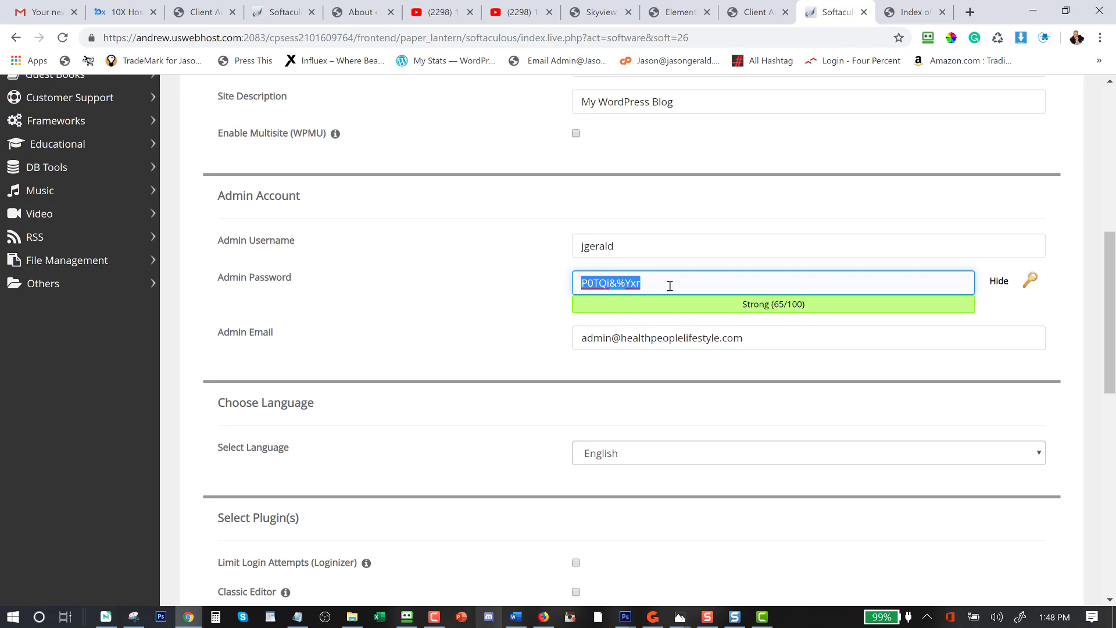
Paste the generated admin password into the Notepad login notes, then return to the install form.
{"action": "left_click", "coordinate": [297, 616]}
{"action": "left_click", "coordinate": [83, 142]}
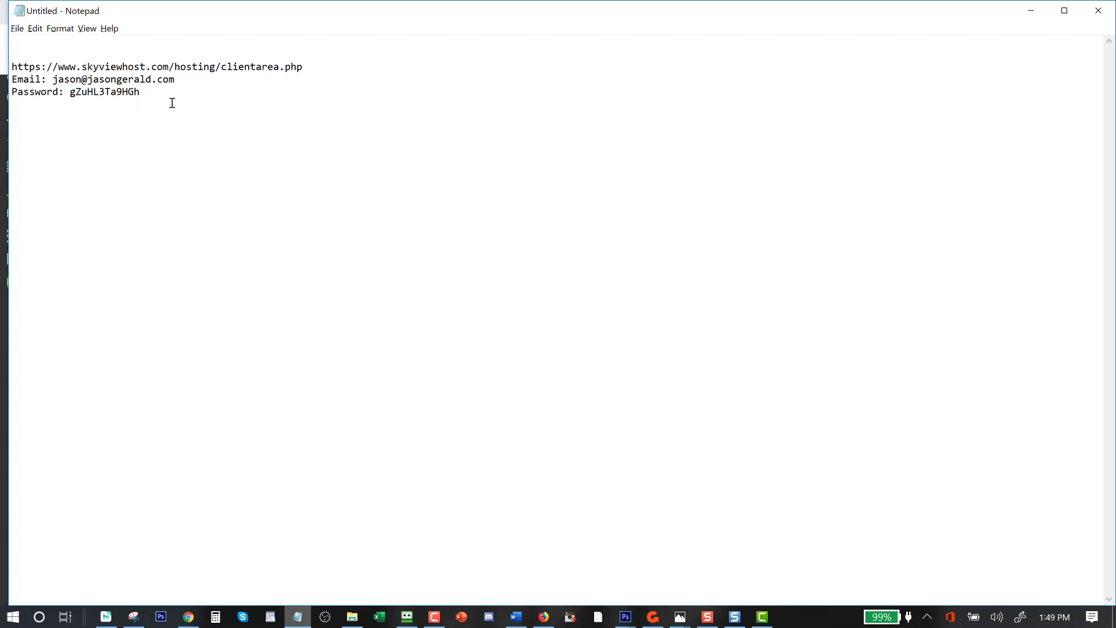
{"action": "key", "text": "ctrl+v"}
{"action": "left_click", "coordinate": [1030, 11]}
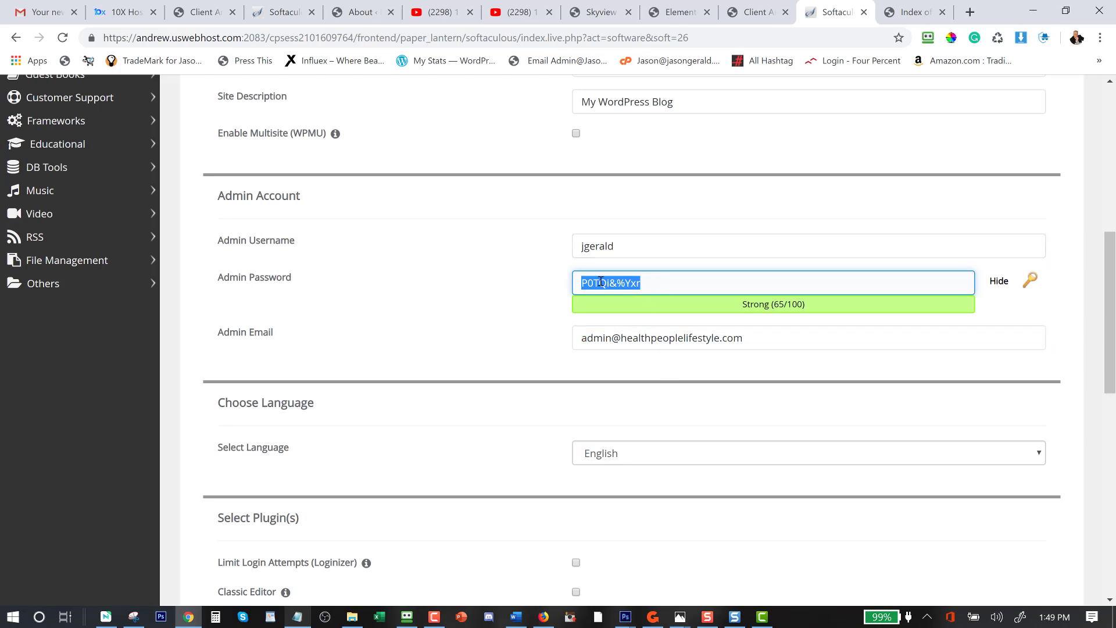
Replace the default Admin Email with the site owner's own e-mail address.
{"action": "left_click", "coordinate": [765, 336]}
{"action": "key", "text": "ctrl+a"}
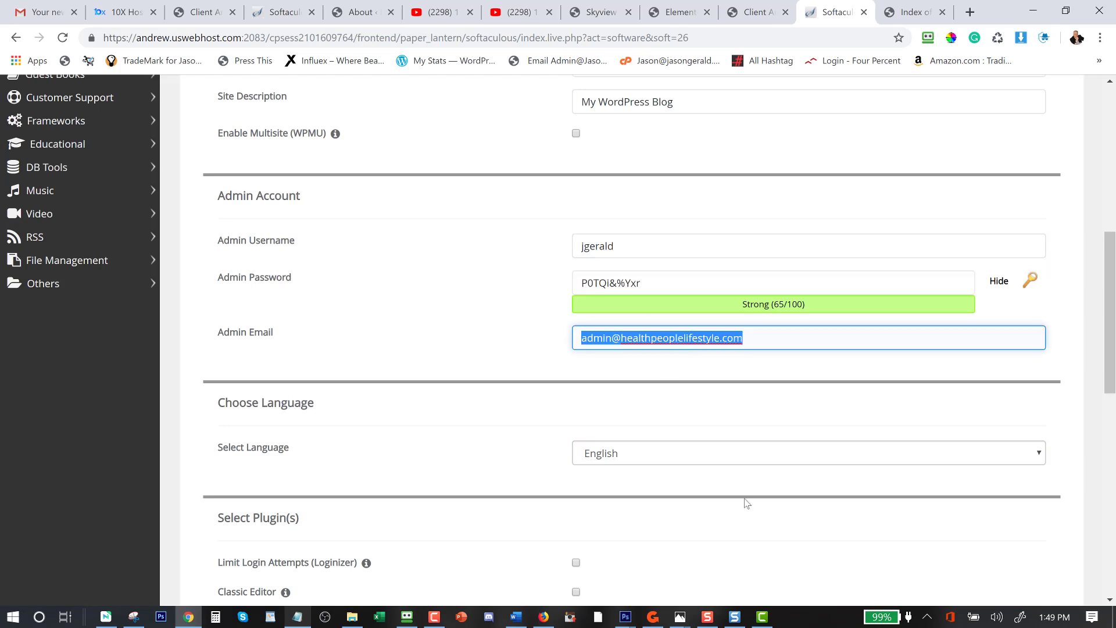
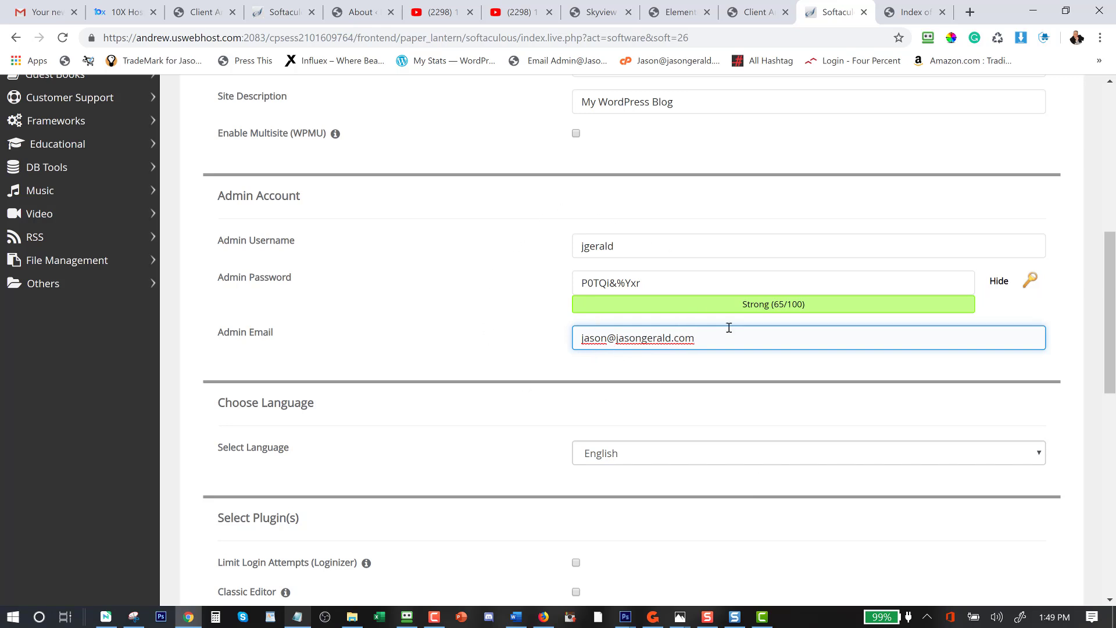
{"action": "left_click_drag", "start_coordinate": [720, 336], "coordinate": [563, 339]}
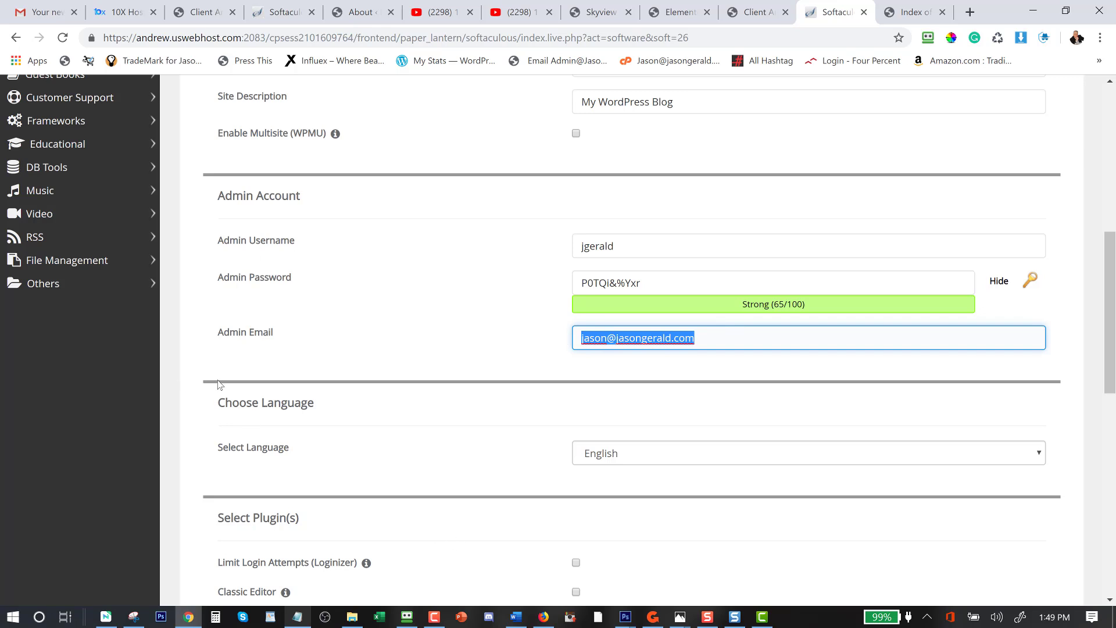
Keep English as the language and tick the Limit Login Attempts (Loginizer) and Classic Editor plugins.
{"action": "scroll", "coordinate": [422, 429], "scroll_direction": "down", "scroll_amount": 2}
{"action": "left_click", "coordinate": [690, 312]}
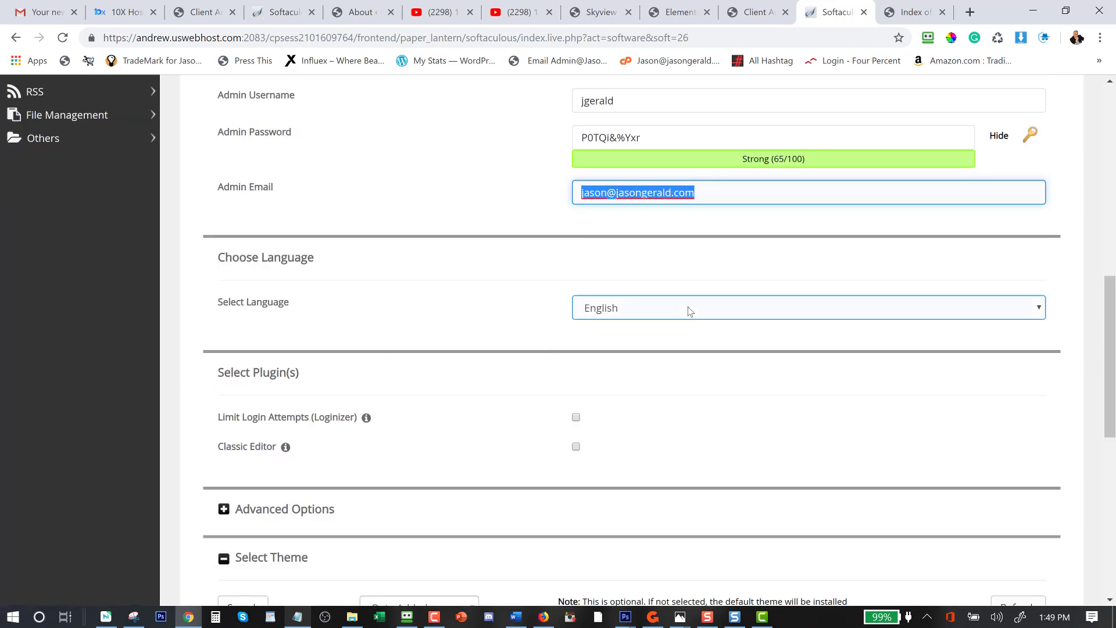
{"action": "left_click", "coordinate": [690, 312]}
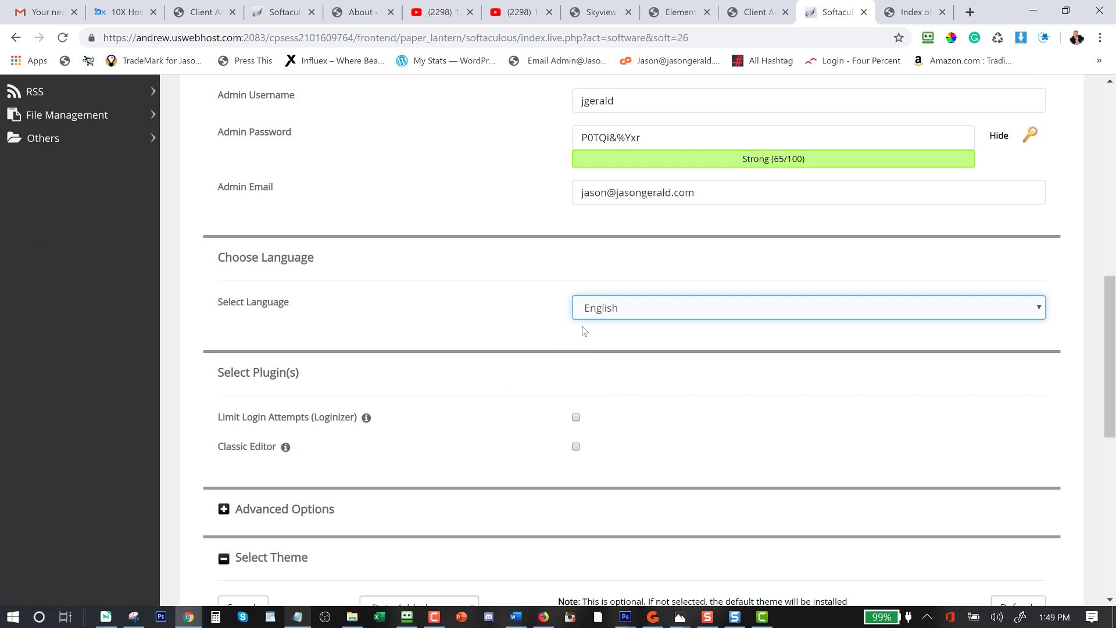
{"action": "scroll", "coordinate": [382, 428], "scroll_direction": "down", "scroll_amount": 1}
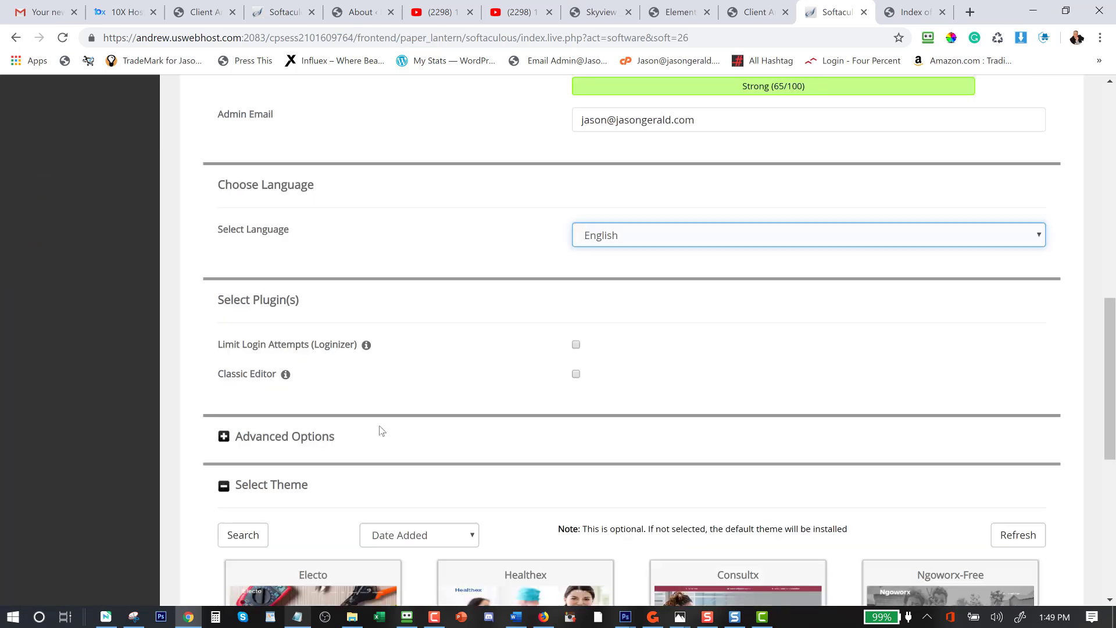
{"action": "left_click", "coordinate": [575, 345]}
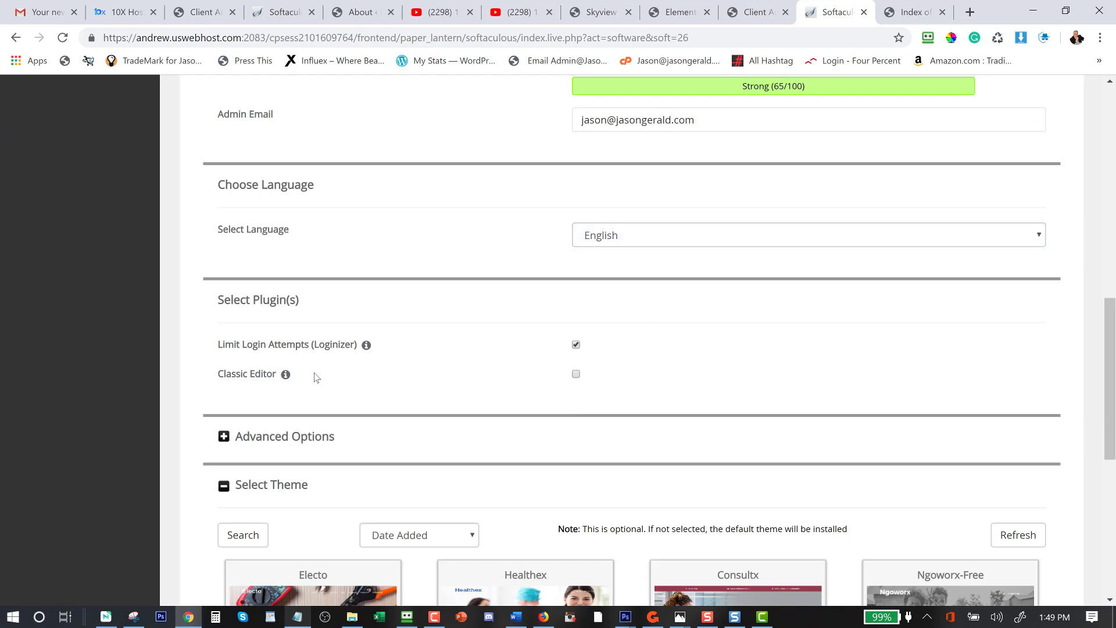
{"action": "left_click", "coordinate": [576, 375]}
{"action": "scroll", "coordinate": [623, 351], "scroll_direction": "down", "scroll_amount": 2}
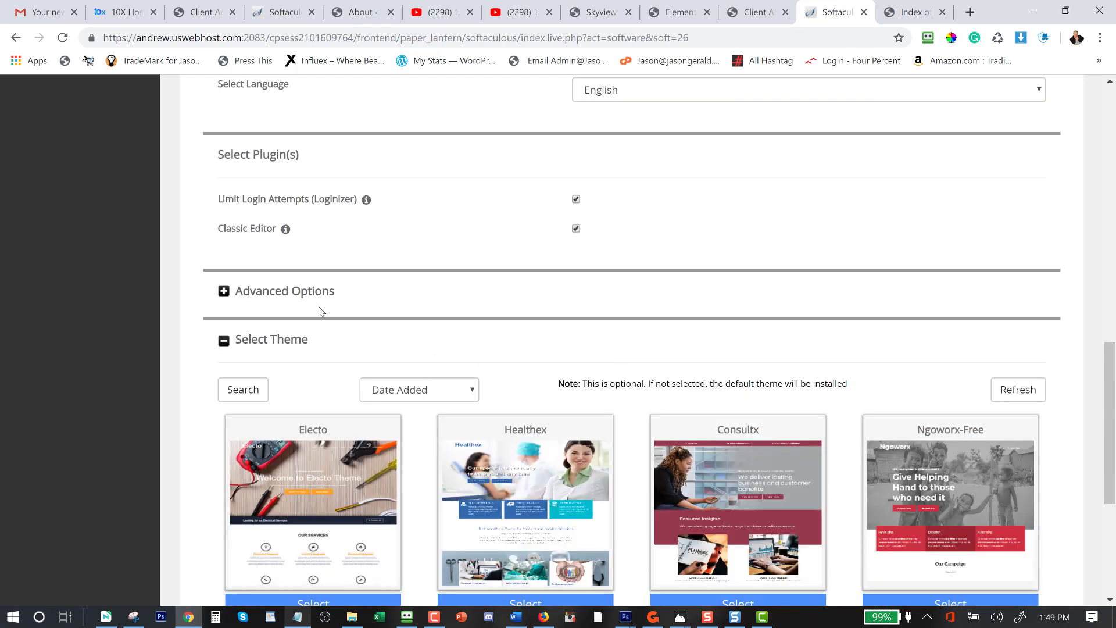
In Advanced Options, tick auto upgrade for WordPress plugins and themes, keeping backup location at Default.
{"action": "left_click", "coordinate": [242, 291]}
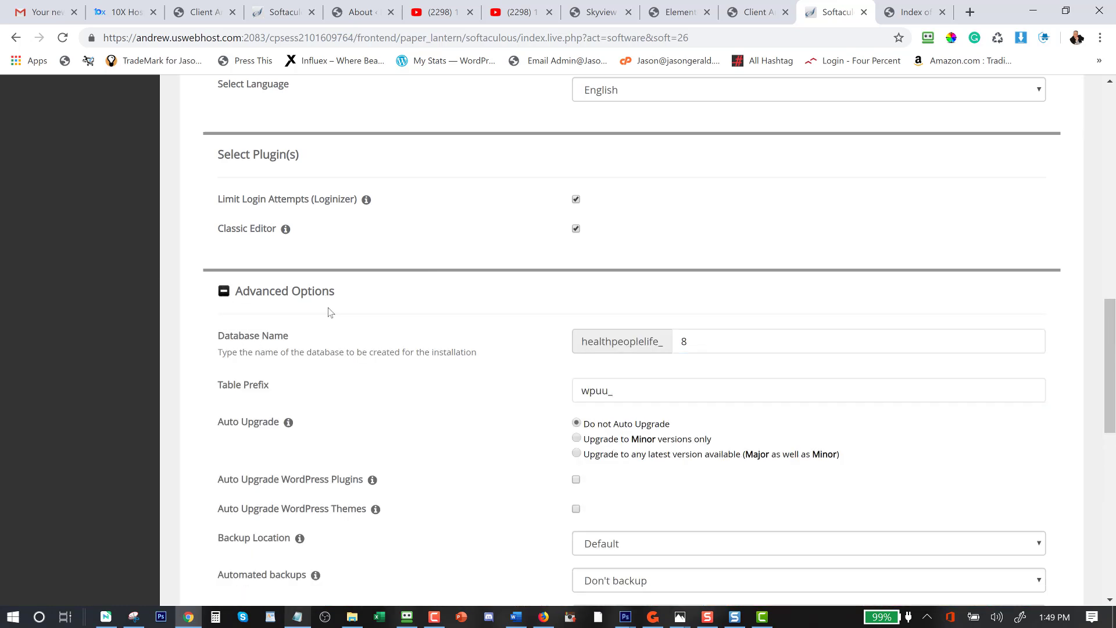
{"action": "scroll", "coordinate": [344, 352], "scroll_direction": "down", "scroll_amount": 2}
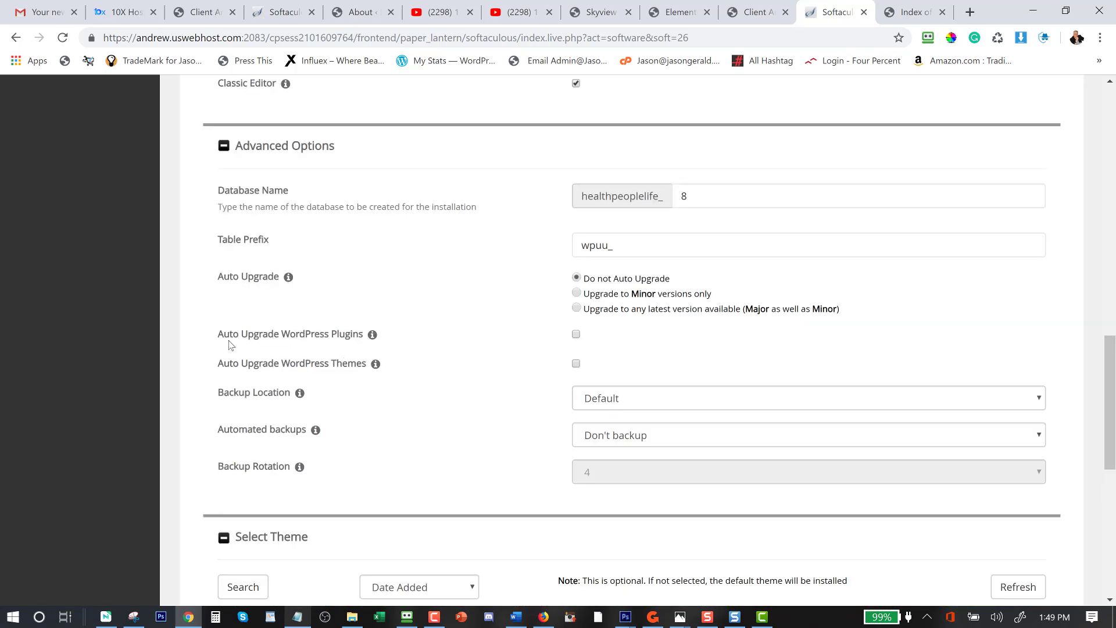
{"action": "left_click", "coordinate": [576, 335]}
{"action": "left_click", "coordinate": [576, 364]}
{"action": "left_click", "coordinate": [672, 405]}
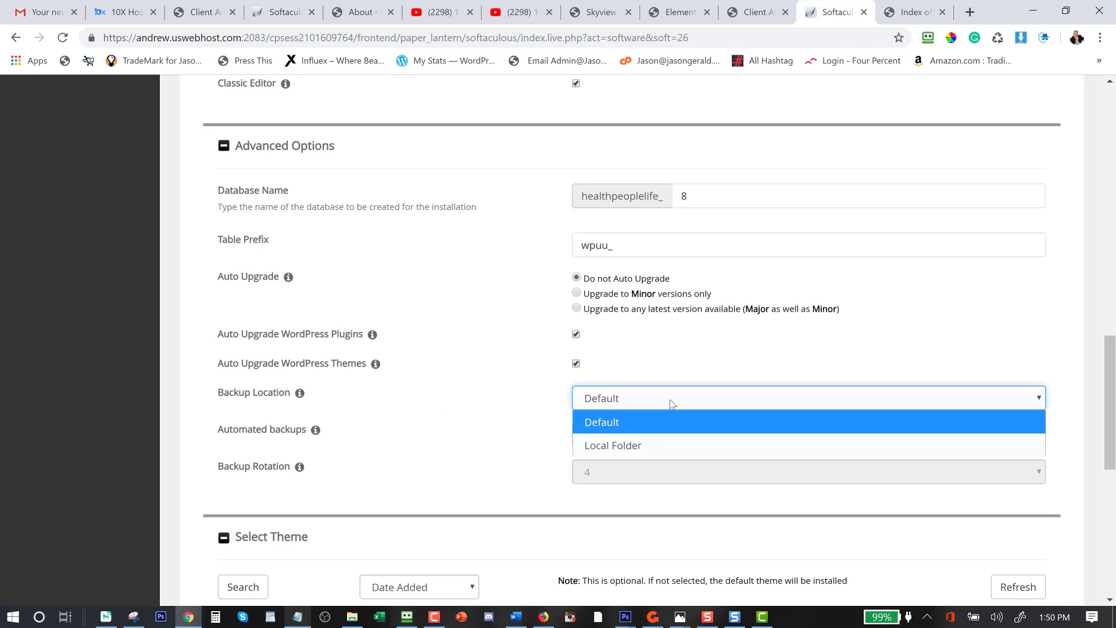
{"action": "left_click", "coordinate": [672, 405]}
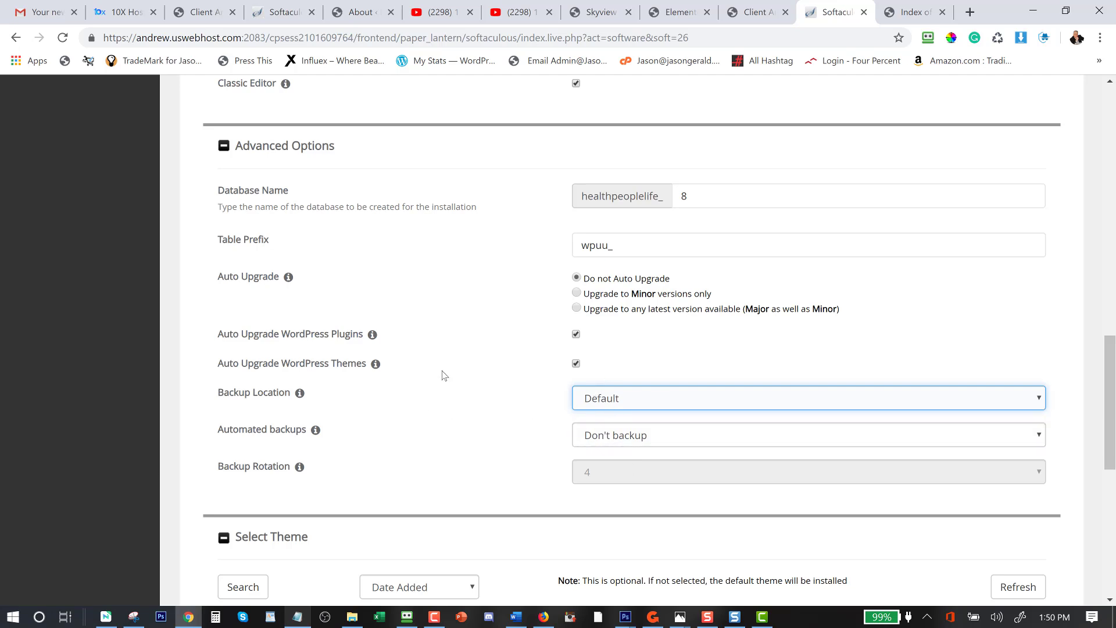
{"action": "left_click", "coordinate": [273, 150]}
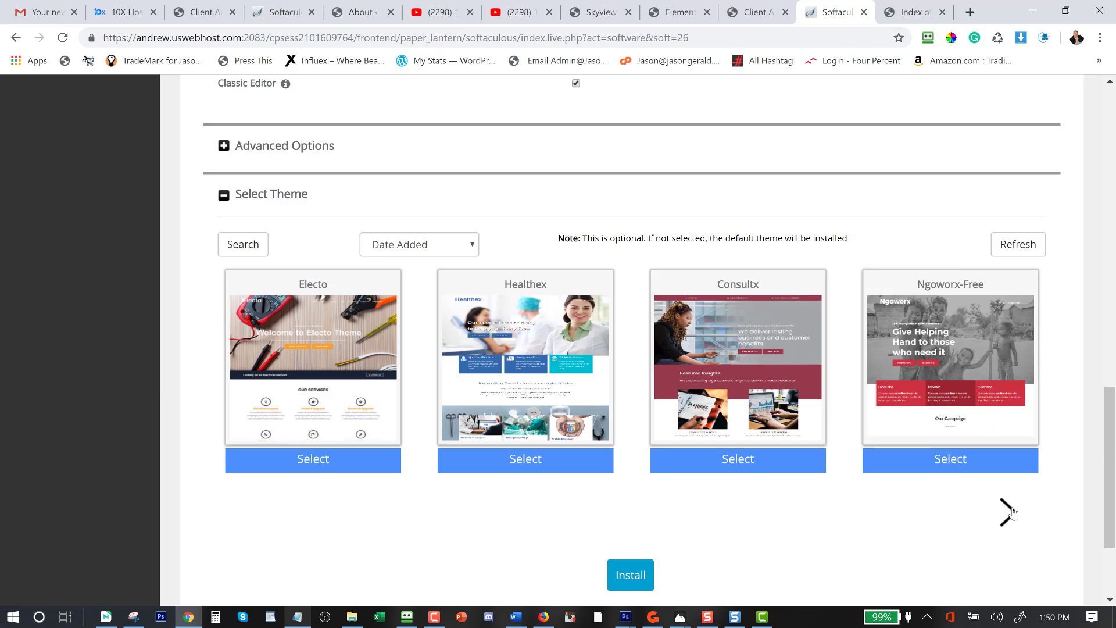
Pick the Travelex-Free theme, enter the owner's e-mail for installation details, and run the install.
{"action": "left_click", "coordinate": [1011, 512]}
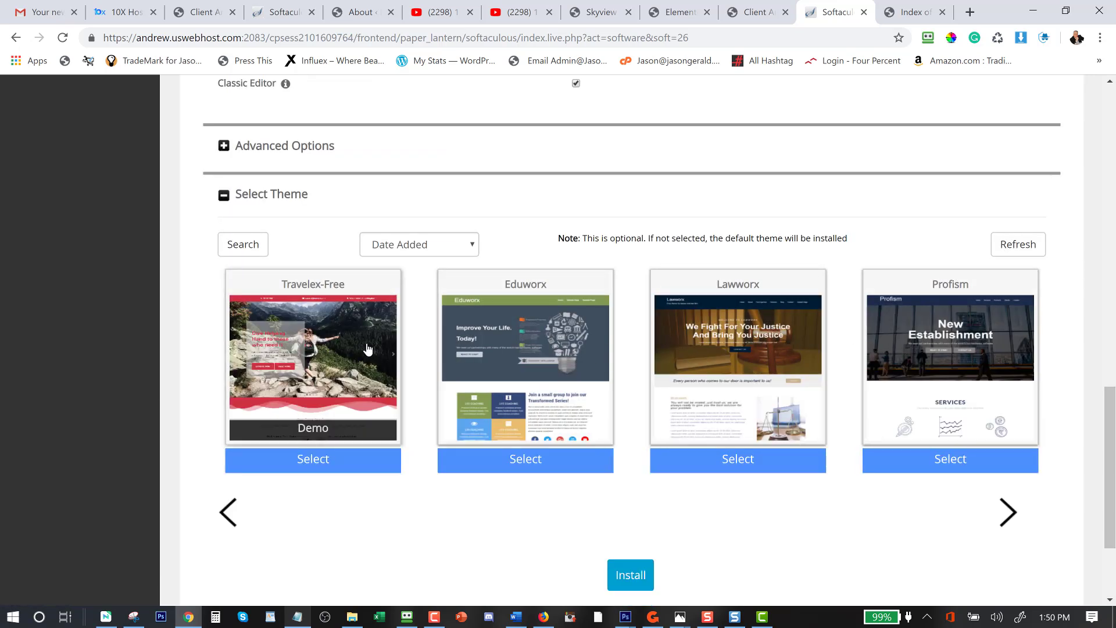
{"action": "left_click", "coordinate": [308, 460]}
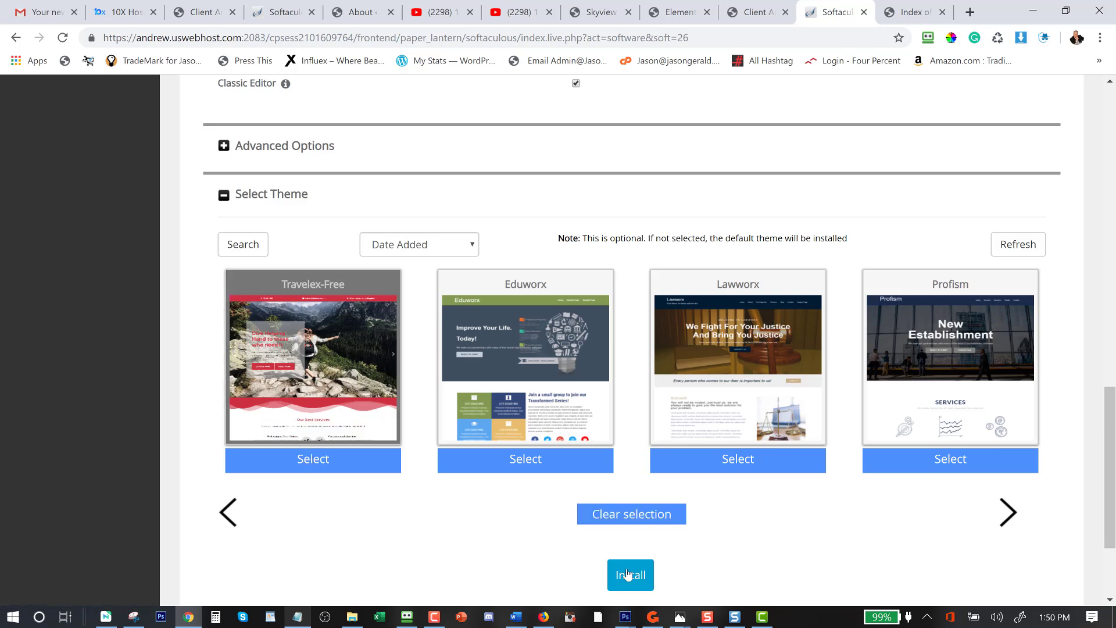
{"action": "scroll", "coordinate": [692, 526], "scroll_direction": "down", "scroll_amount": 3}
{"action": "left_click", "coordinate": [638, 476]}
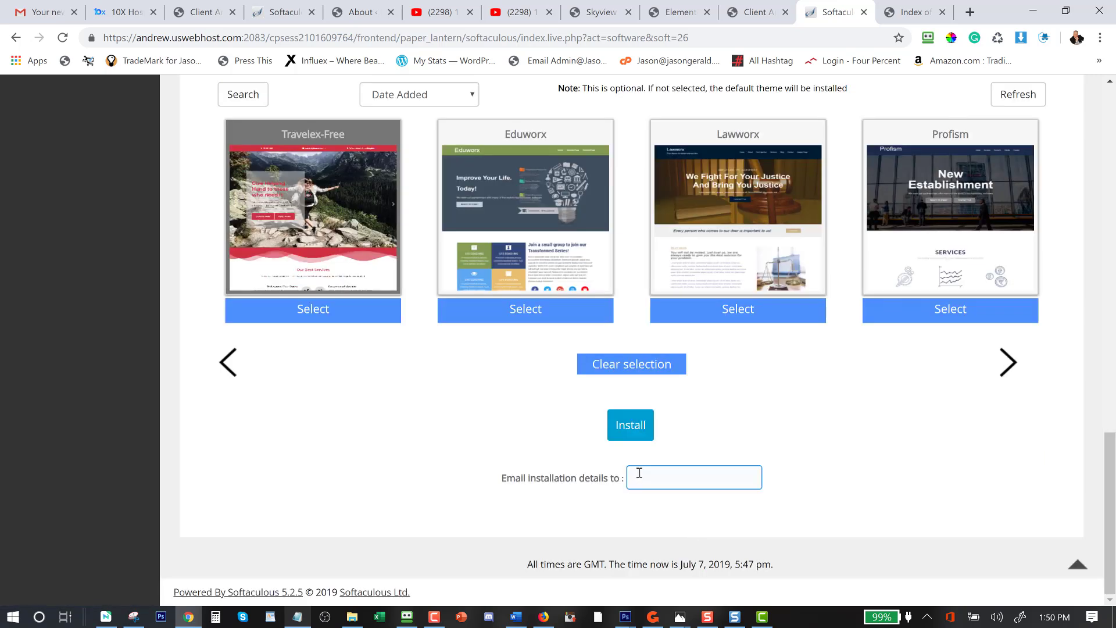
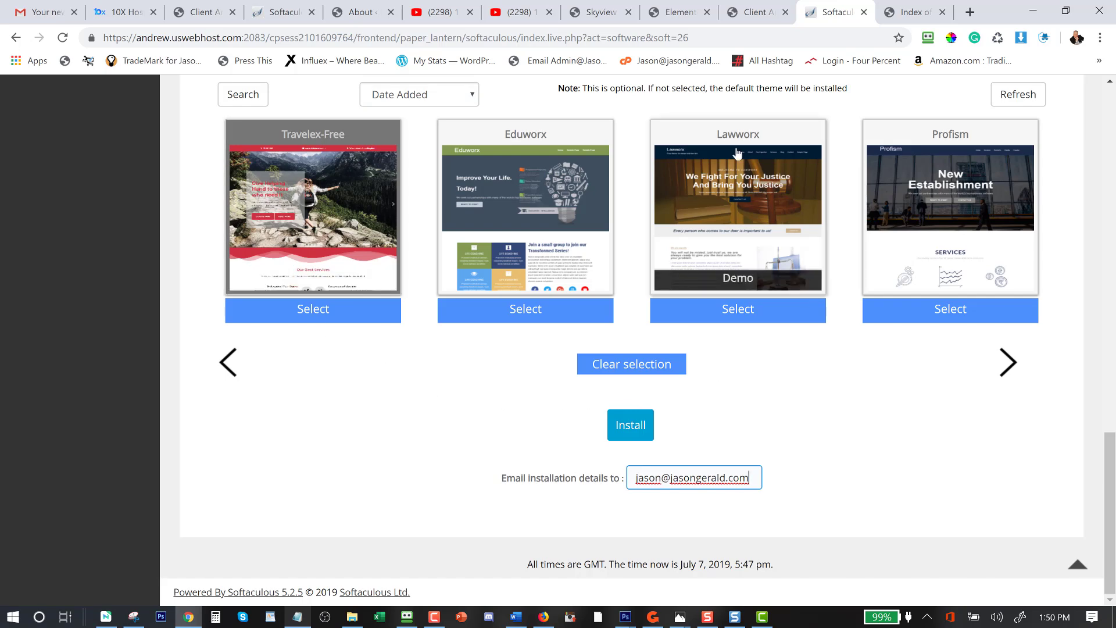
{"action": "left_click", "coordinate": [615, 437]}
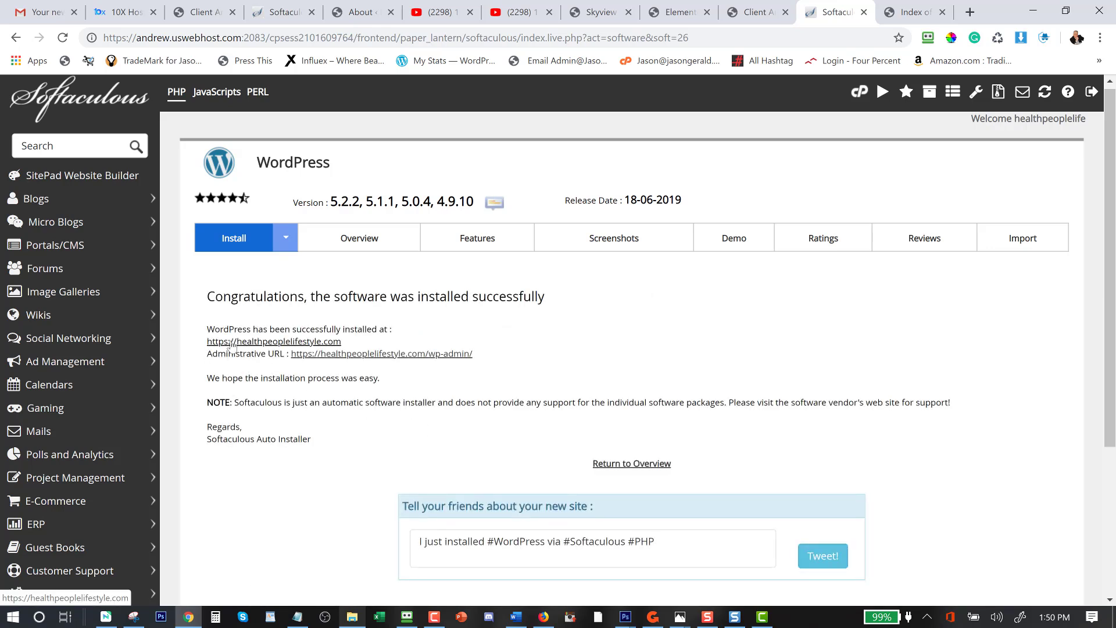
Open the new healthpeoplelifestyle.com site link in a new tab and switch to it.
{"action": "right_click", "coordinate": [226, 344]}
{"action": "left_click", "coordinate": [262, 352]}
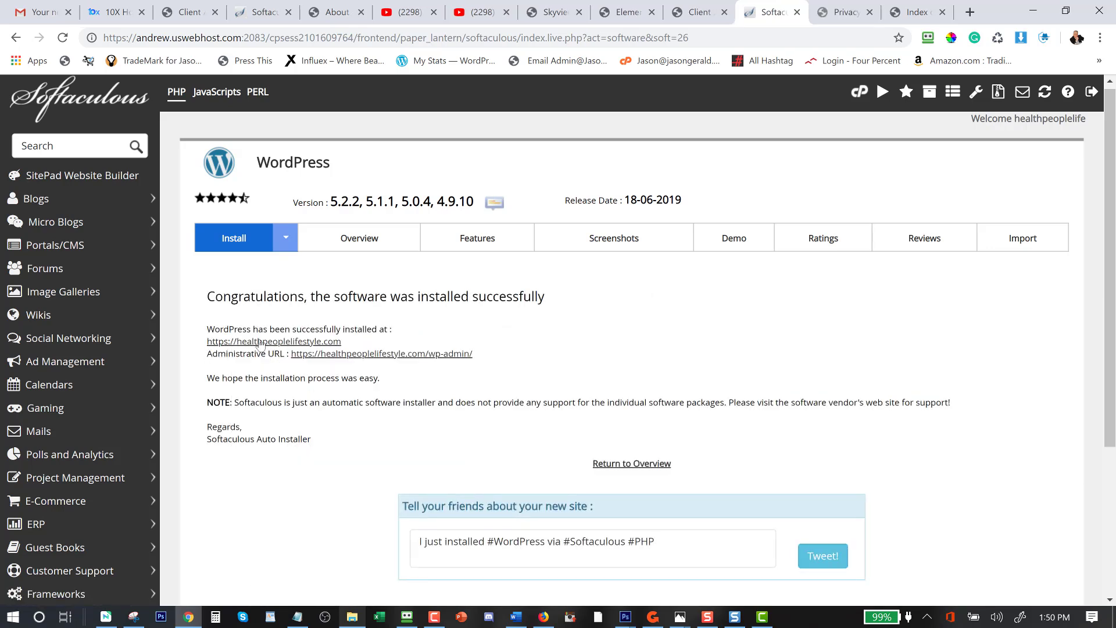
{"action": "left_click", "coordinate": [843, 12]}
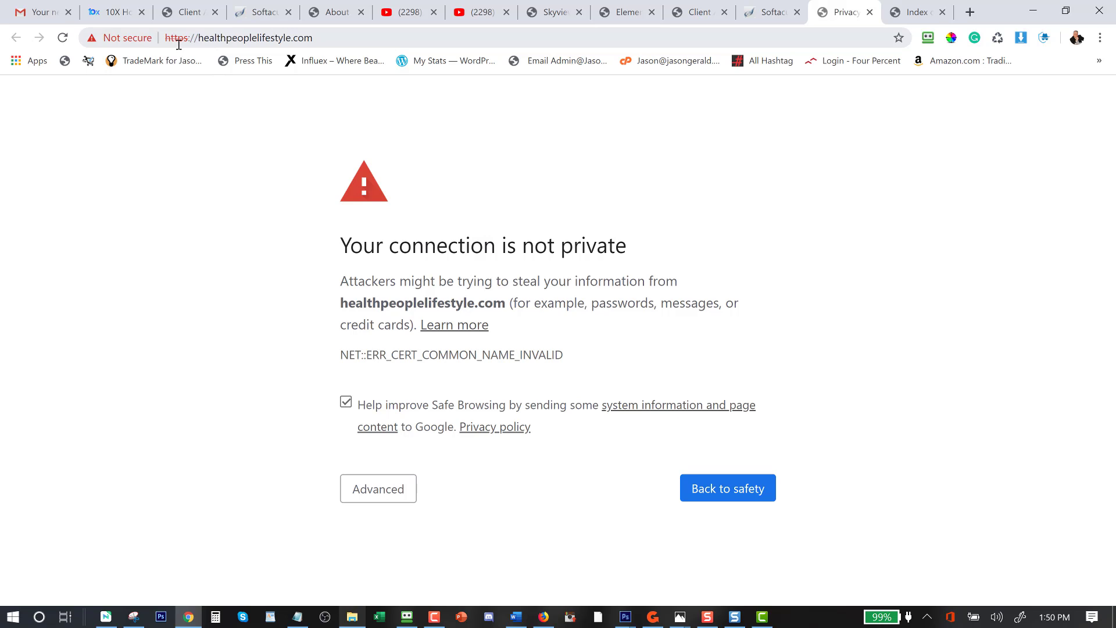
{"action": "left_click_drag", "start_coordinate": [195, 36], "coordinate": [166, 36]}
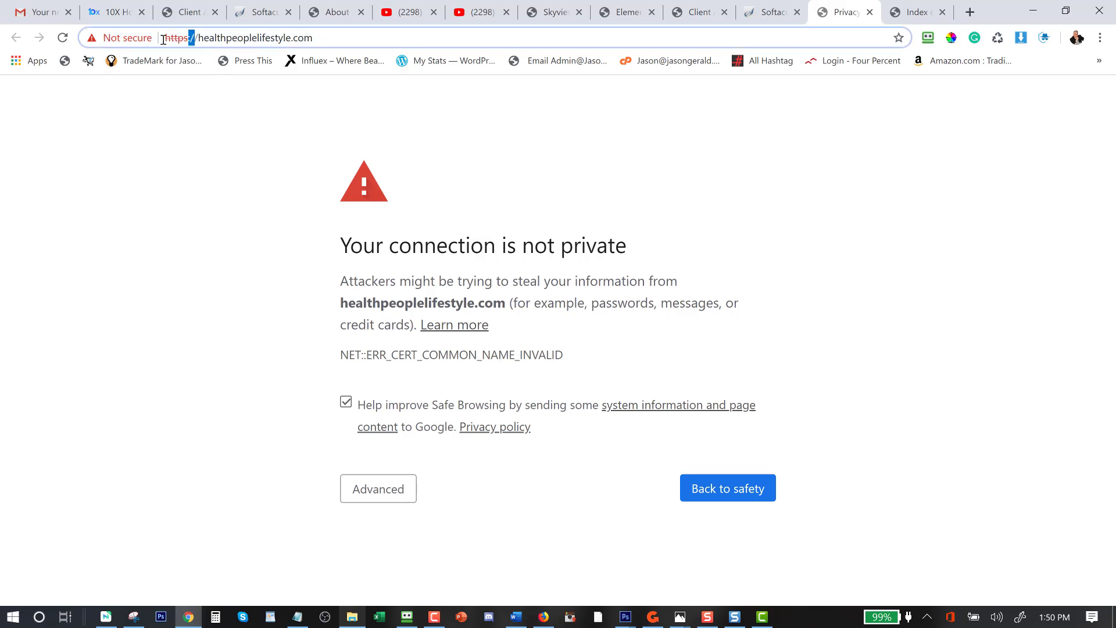
{"action": "key", "text": "BackSpace"}
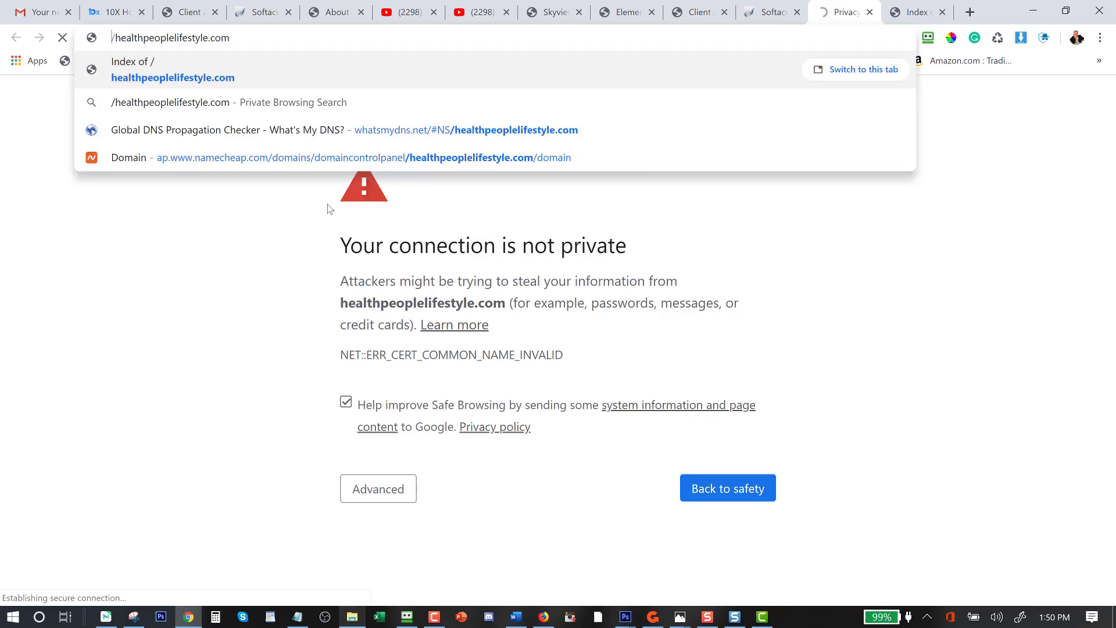
{"action": "key", "text": "Delete"}
{"action": "key", "text": "Return"}
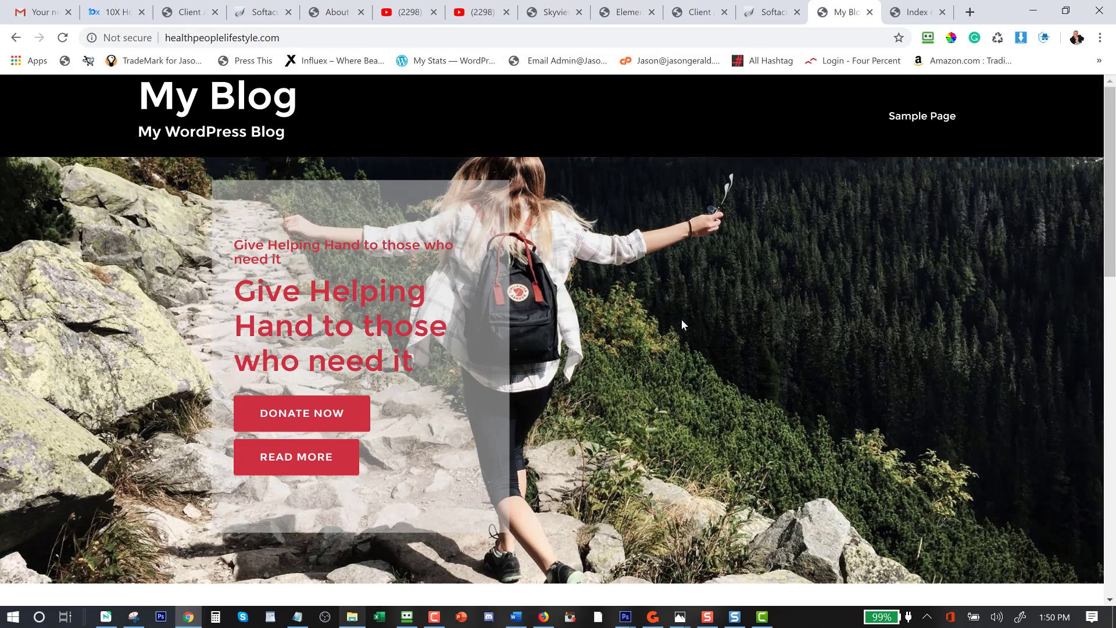
{"action": "scroll", "coordinate": [644, 215], "scroll_direction": "down", "scroll_amount": 15}
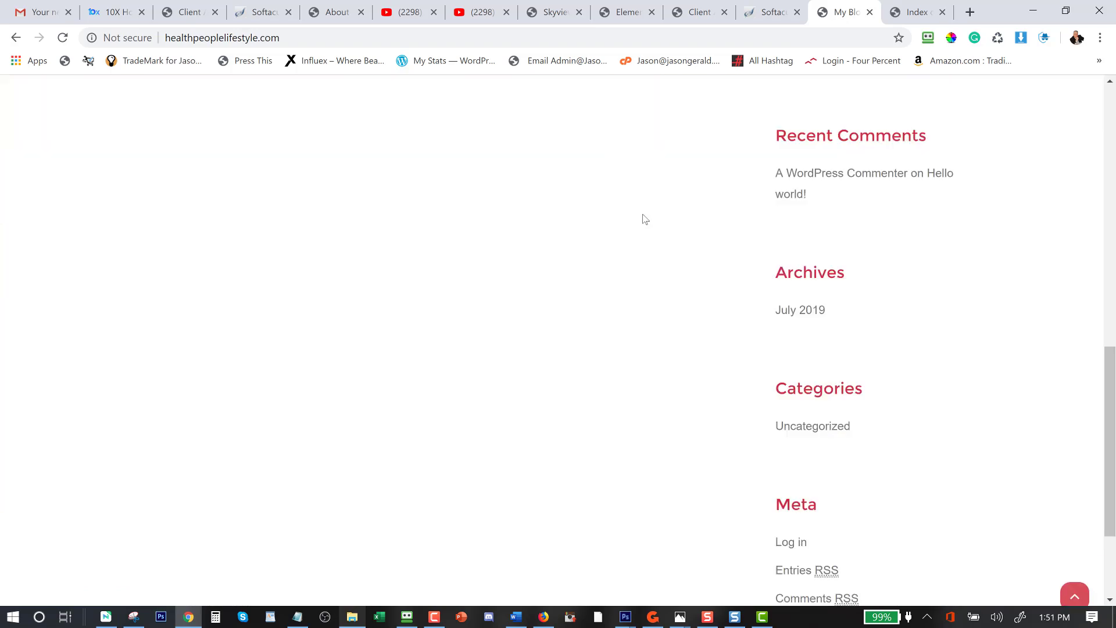
{"action": "scroll", "coordinate": [644, 219], "scroll_direction": "up", "scroll_amount": 15}
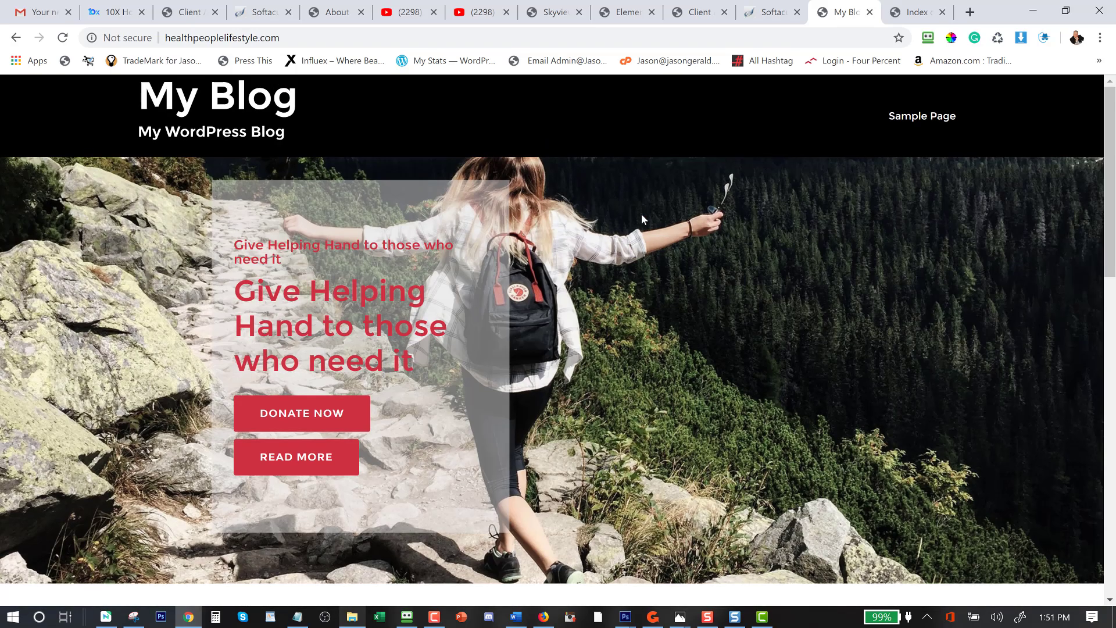